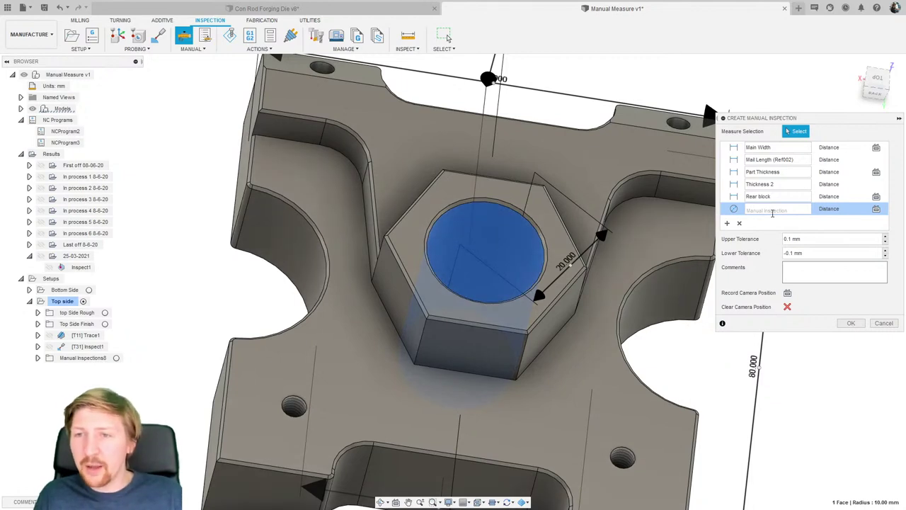
- Name the bore measurement "Main Bore" and set its upper and lower tolerances to 0.01 mm and -0.01 mm
click(777, 208)
text(Main Bore)
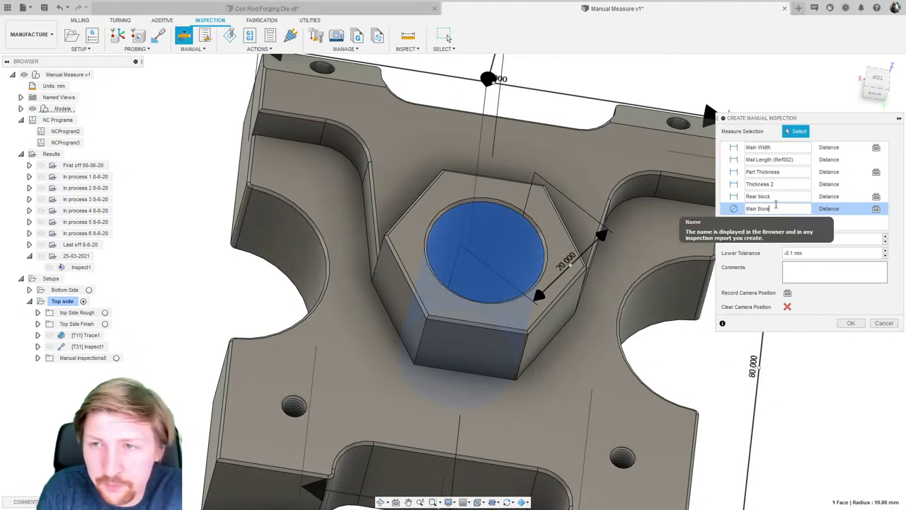
key(Tab)
text(0.1)
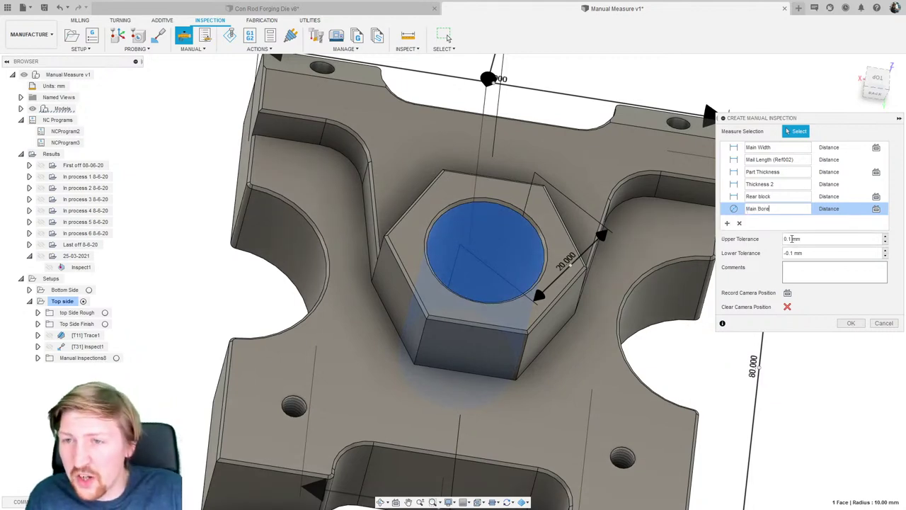
key(BackSpace)
text(01)
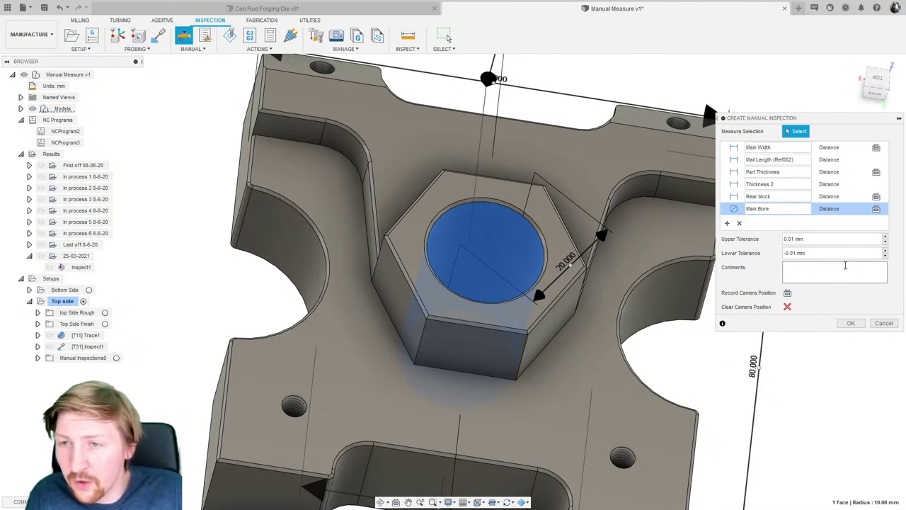
- Add the comment "Use bore mic" to the Main Bore measurement
click(816, 266)
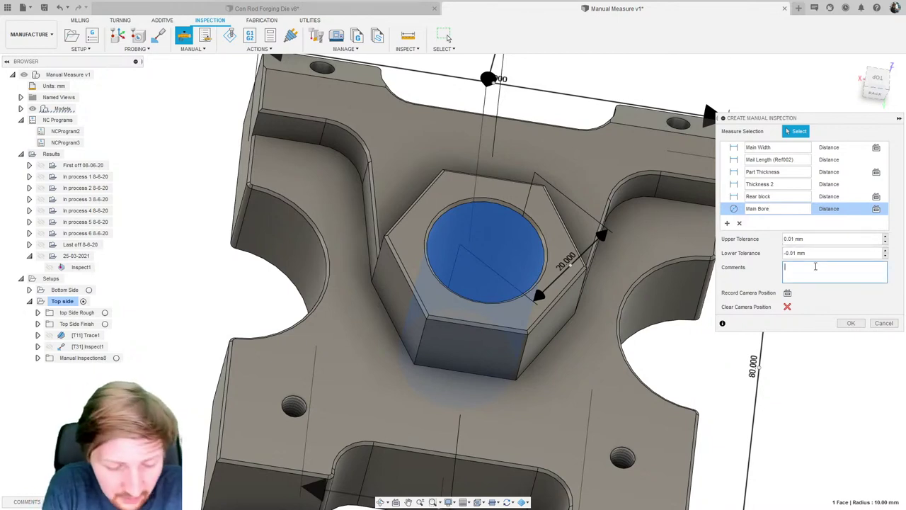
text(Use )
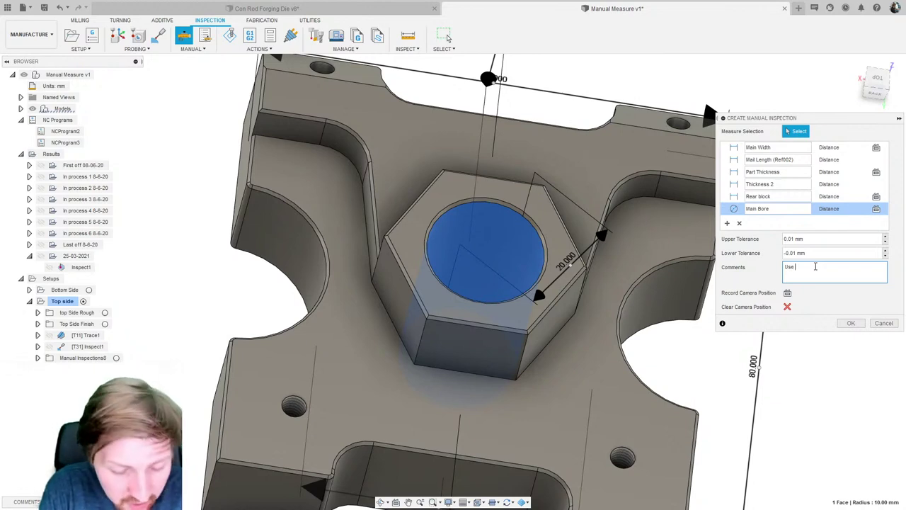
text(bore mic)
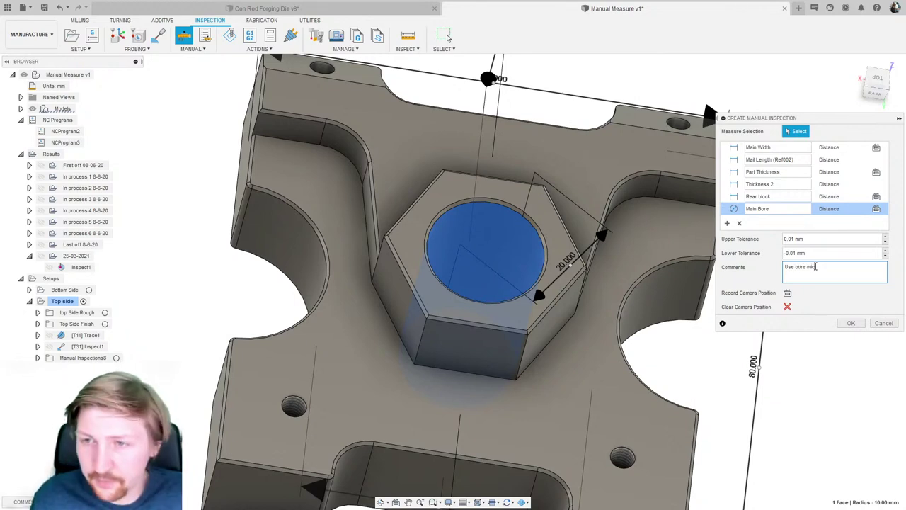
- Add another measurement for the distance between the raised rectangular rim's top face and the surrounding flat face on the part's rear side
scroll(544, 217, down, 3)
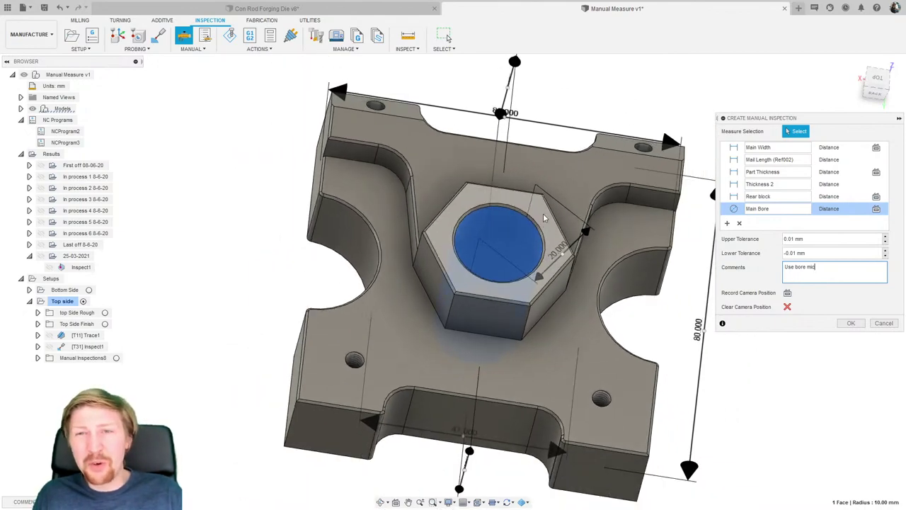
shift+middle_drag(543, 217, 601, 242)
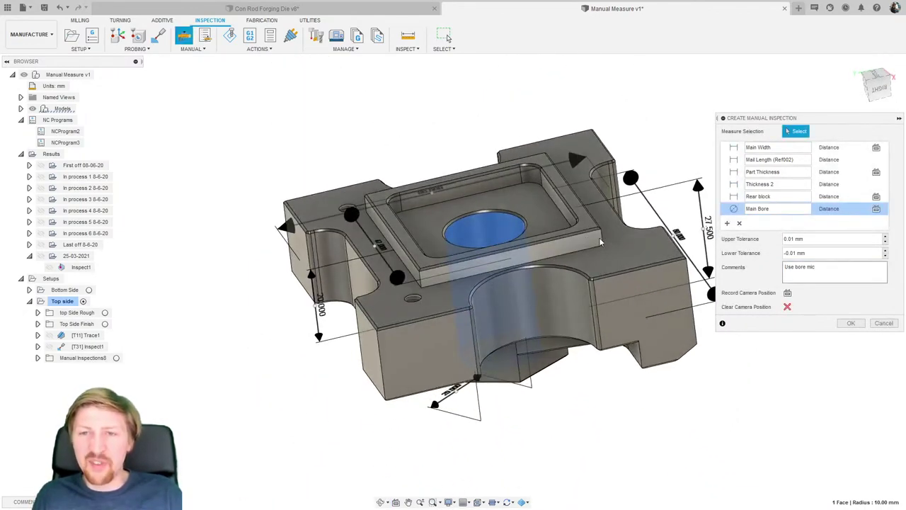
click(727, 223)
scroll(575, 225, up, 2)
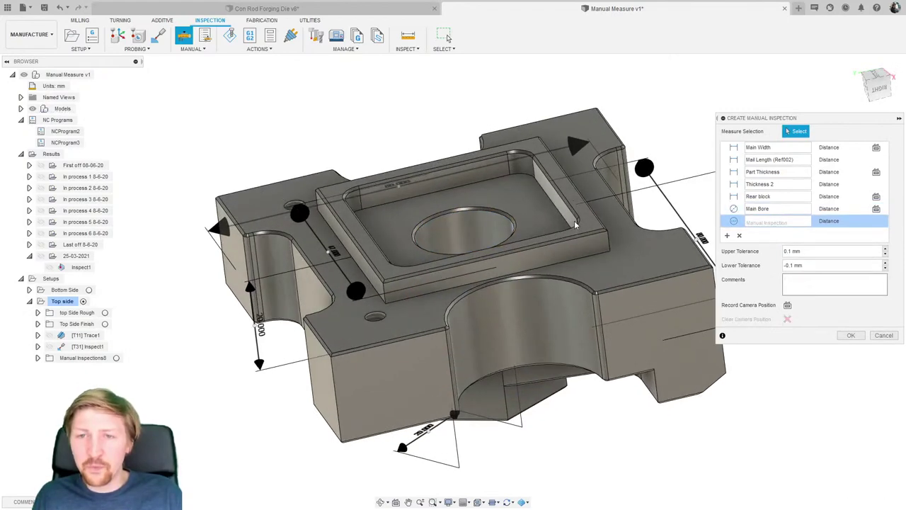
scroll(575, 226, up, 2)
click(603, 231)
click(629, 252)
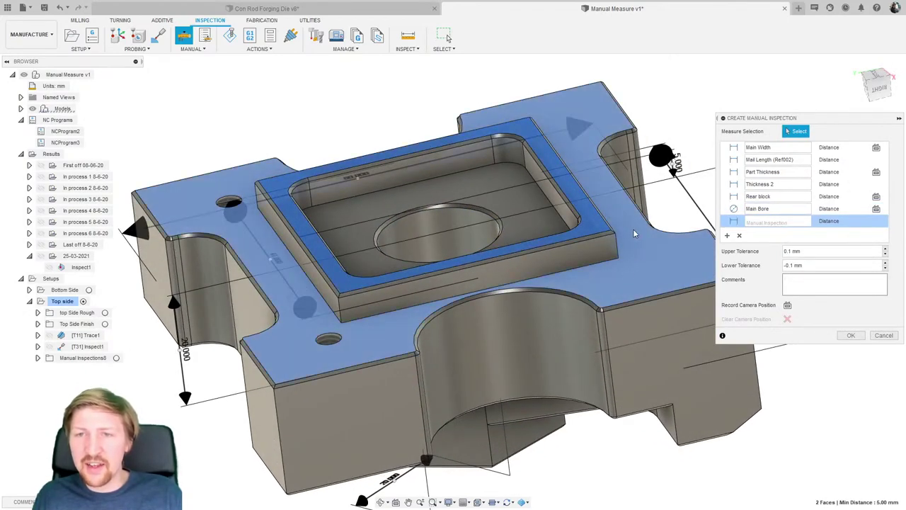
- Record a zoomed-in, straight-on back view of the raised rim's height dimension as the new measurement's camera position
shift+middle_drag(635, 233, 668, 175)
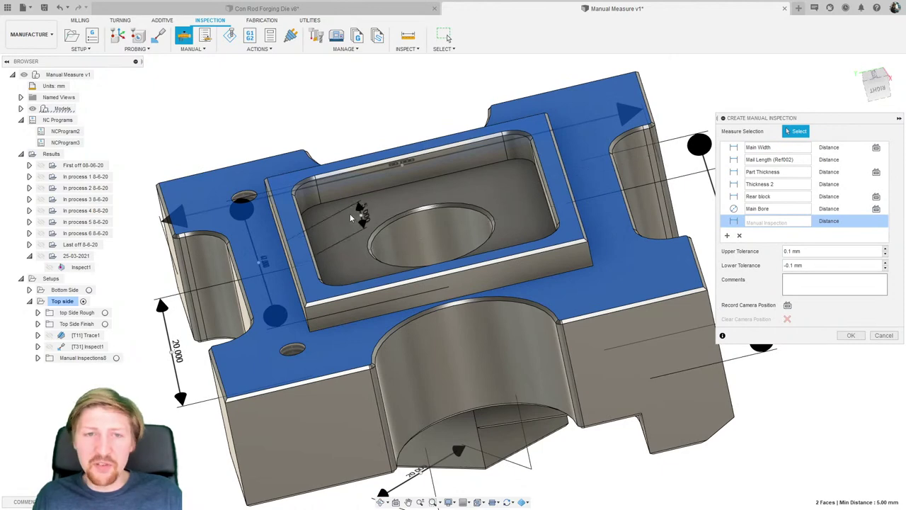
shift+middle_drag(252, 136, 410, 164)
scroll(418, 182, up, 5)
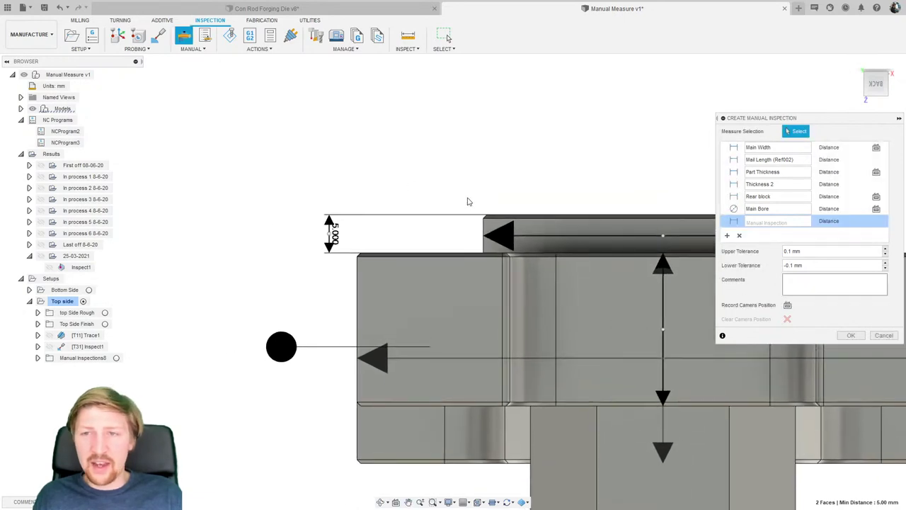
click(787, 304)
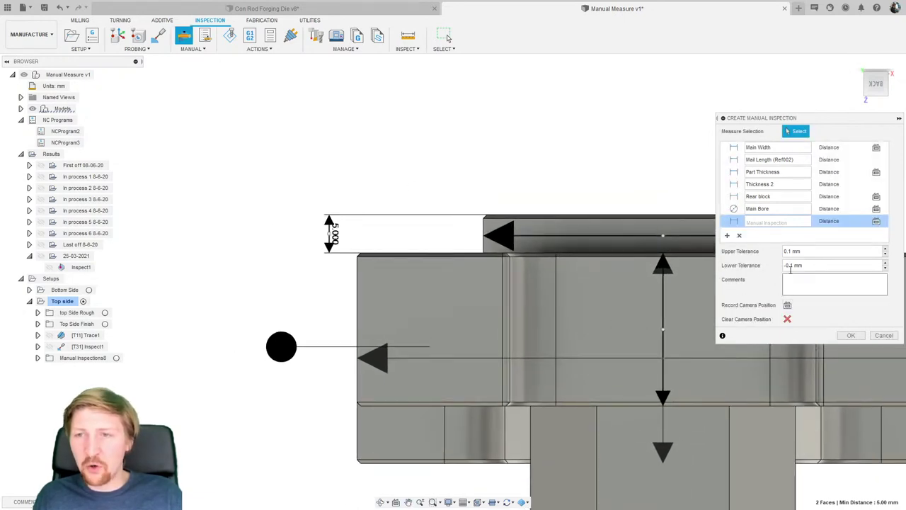
- Name the rim height measurement "Rear tickness"
click(795, 282)
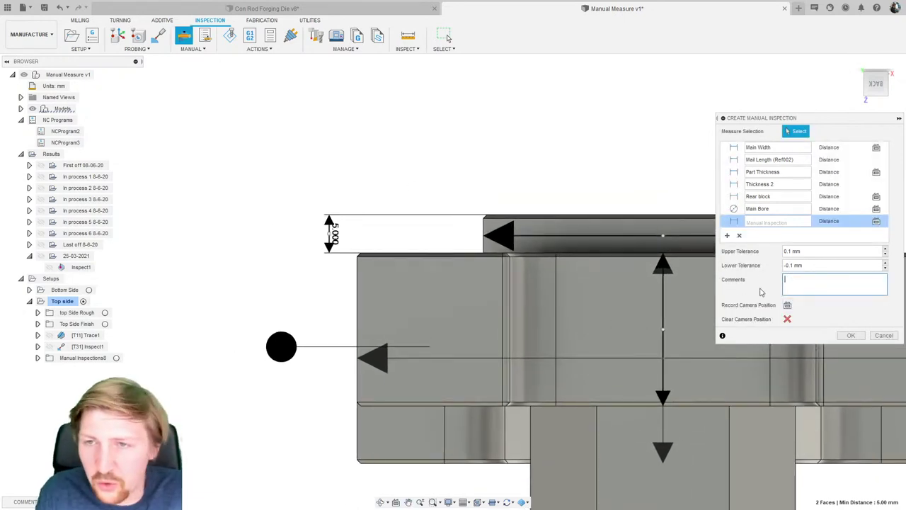
click(780, 223)
text(Rea)
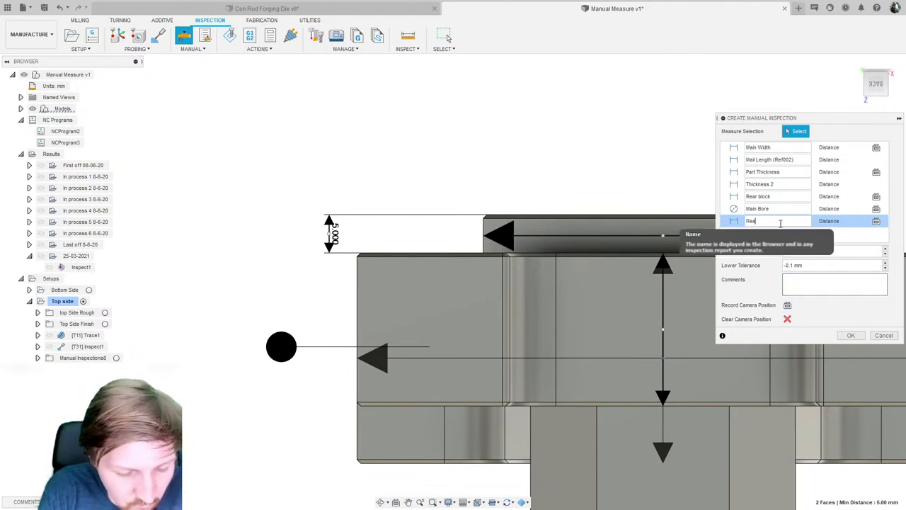
text(r tickness)
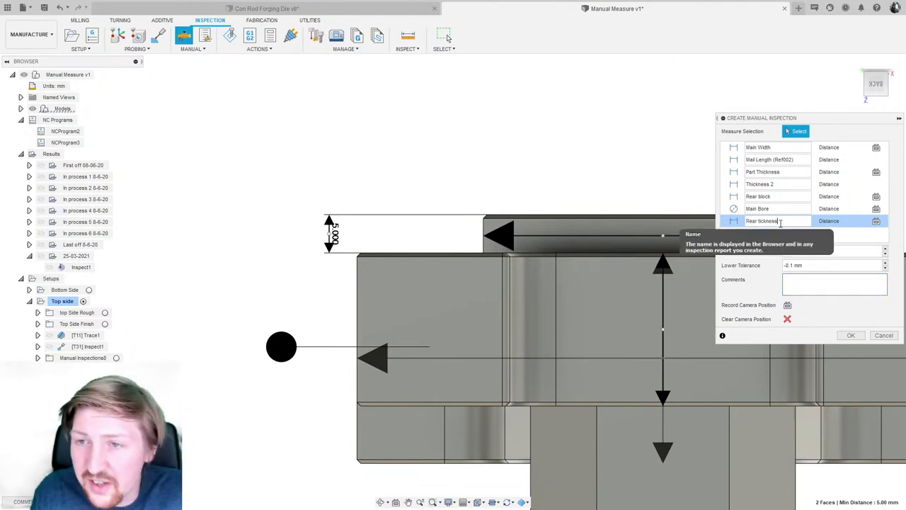
- Set the Rear tickness measurement's upper and lower tolerances to 0.023 mm and -0.023 mm
click(791, 278)
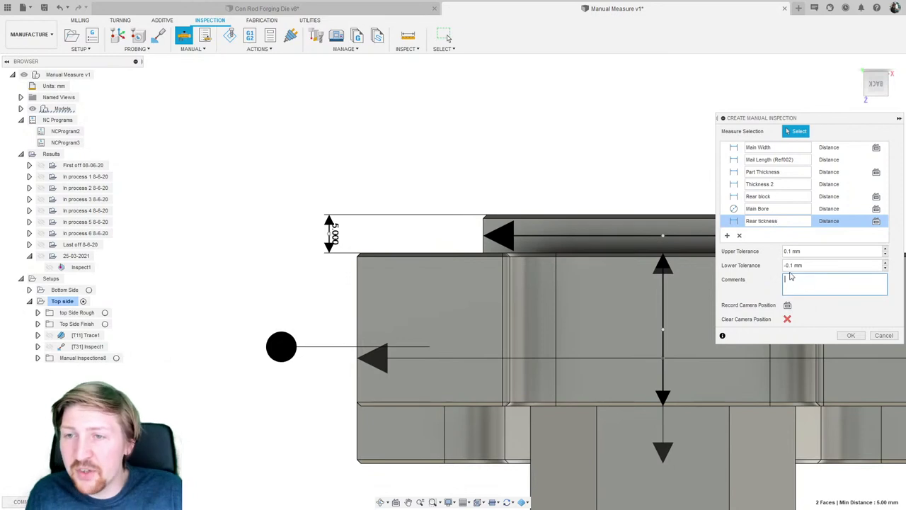
text(0)
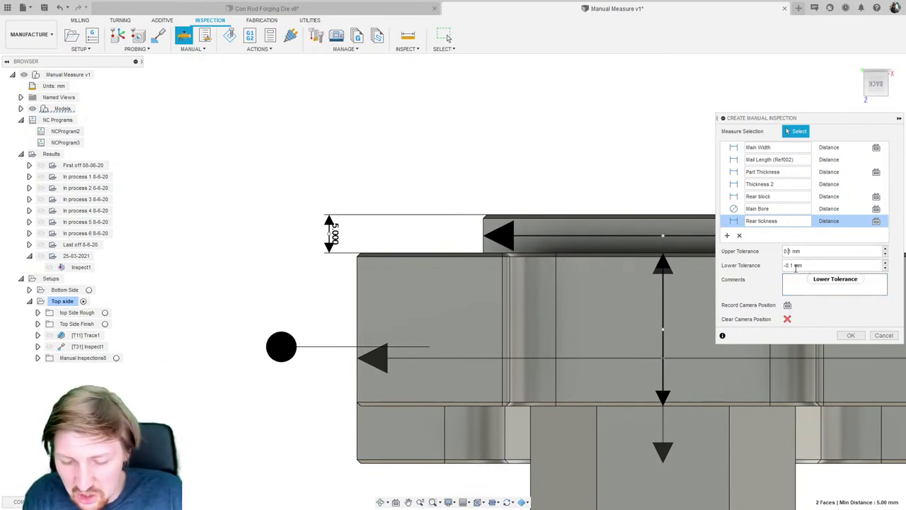
text(.02)
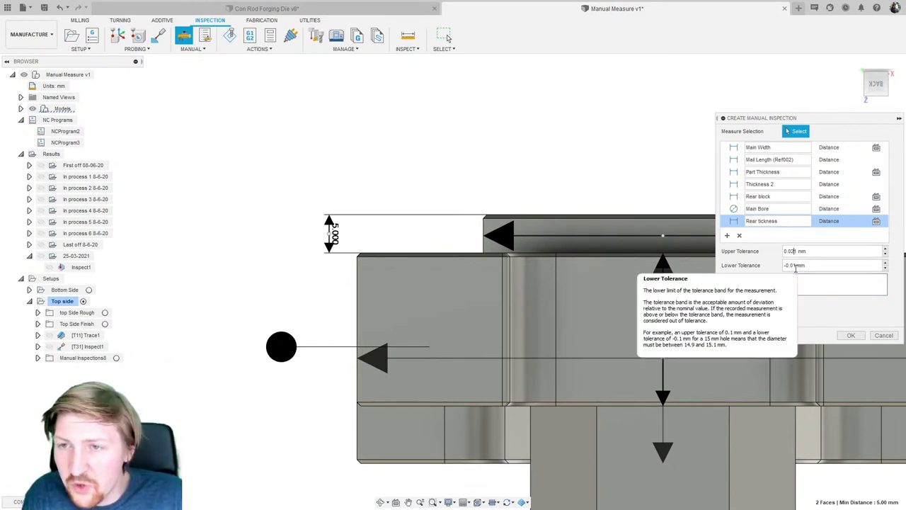
text(3)
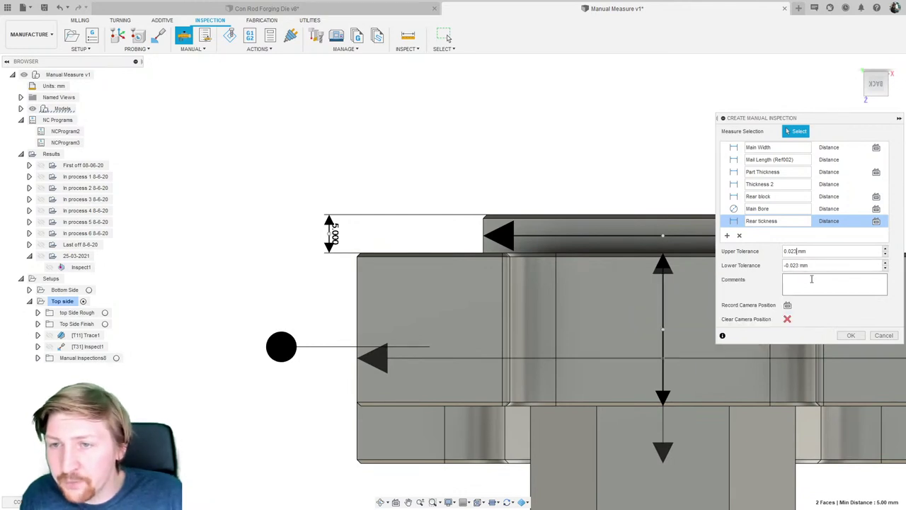
- Add the comment "Use Height Gauge" to the Rear tickness measurement and finish creating the manual inspection
click(821, 286)
text(Use )
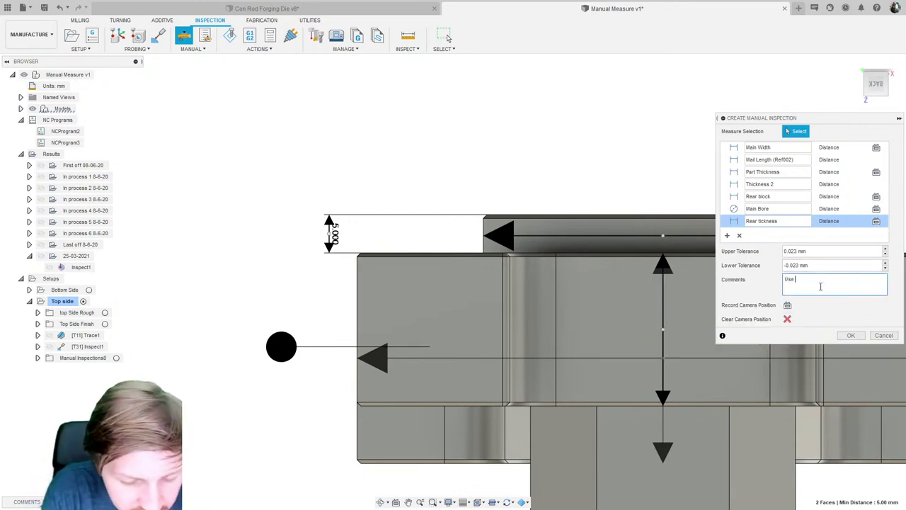
text(Height Gauge)
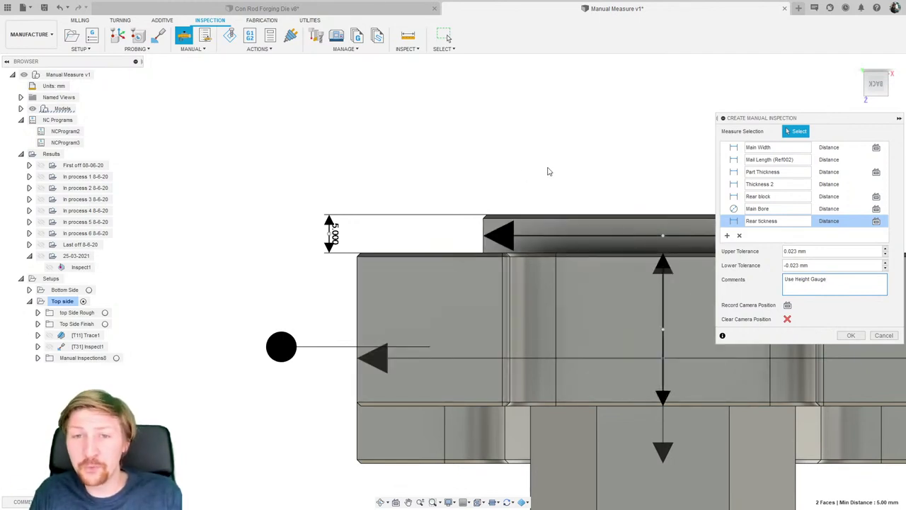
middle_drag(547, 171, 489, 163)
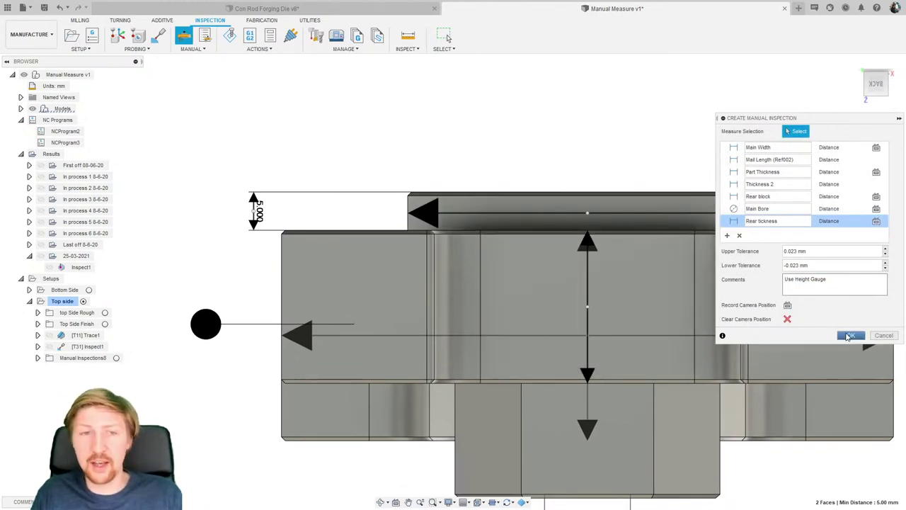
click(849, 336)
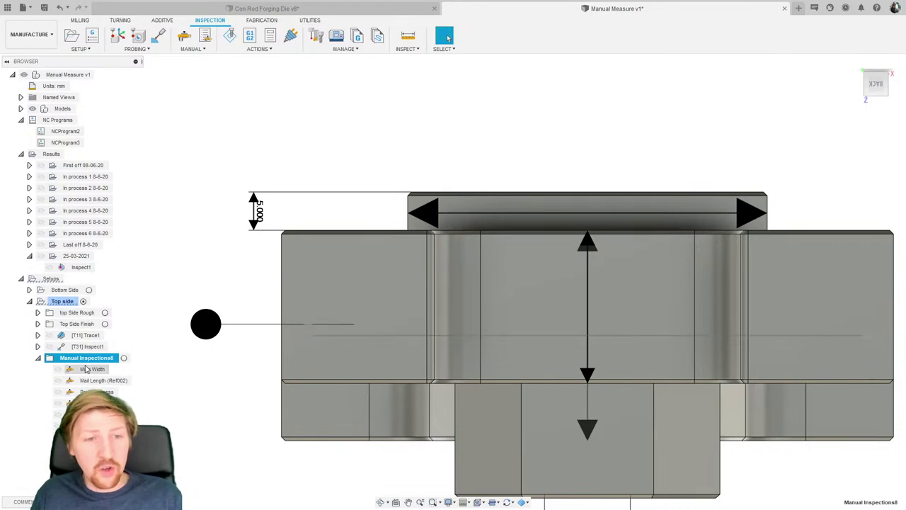
- Review the dimensions on the part for the Mail Length (Ref002) measurement and for the whole manual inspection group
scroll(233, 337, down, 4)
shift+middle_drag(233, 338, 228, 320)
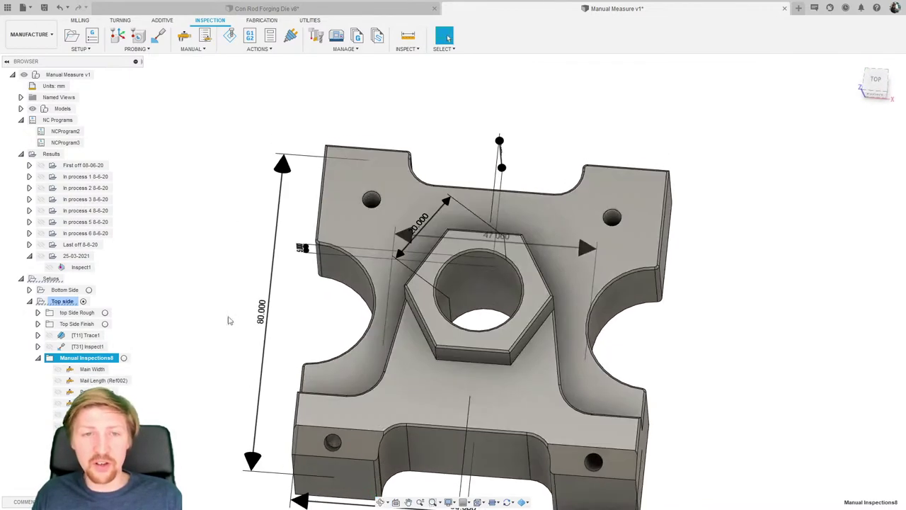
click(97, 379)
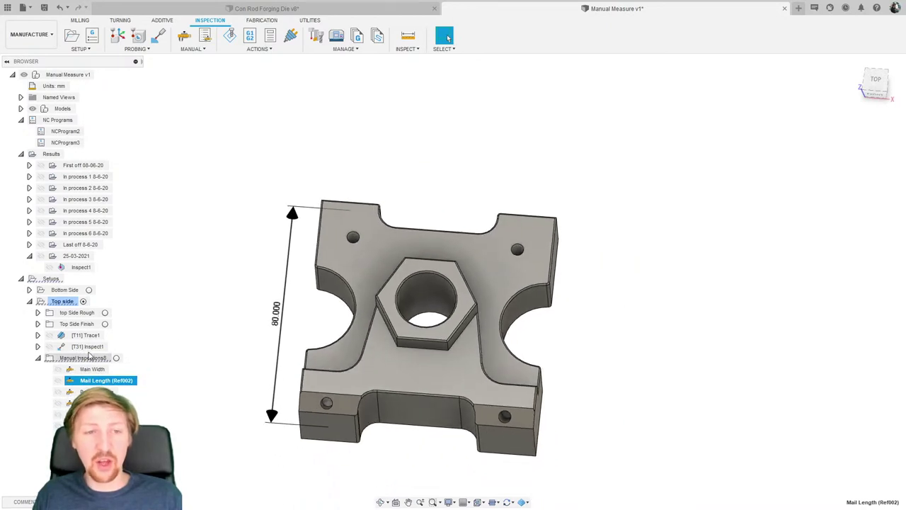
click(89, 356)
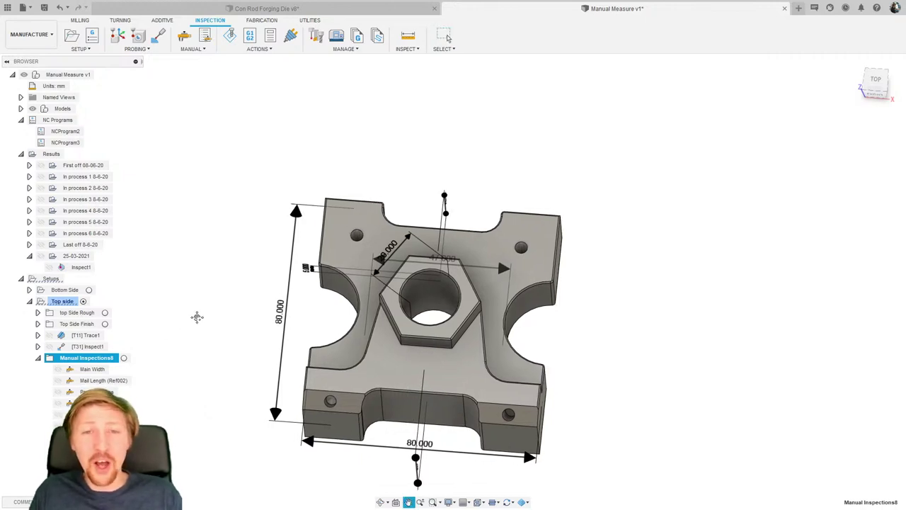
click(209, 281)
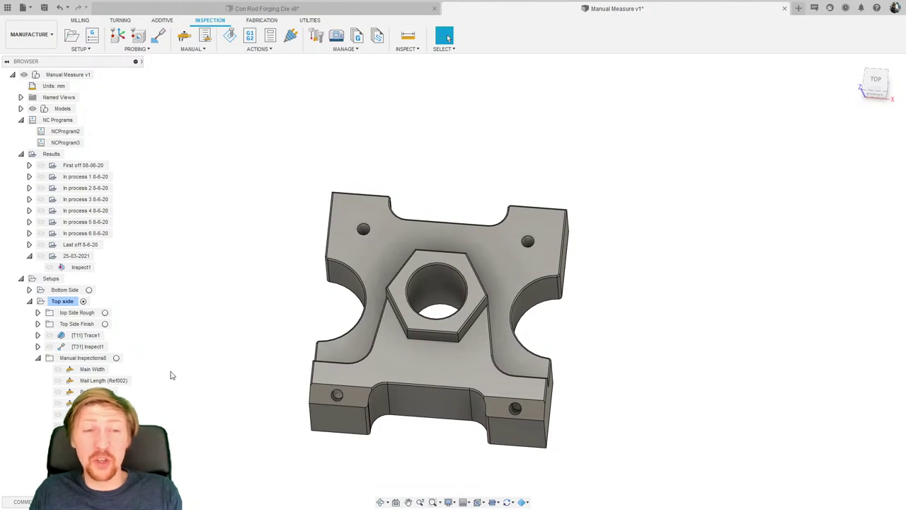
- Rename the manual inspection group under the Top side setup as "First off"
click(89, 358)
double_click(89, 359)
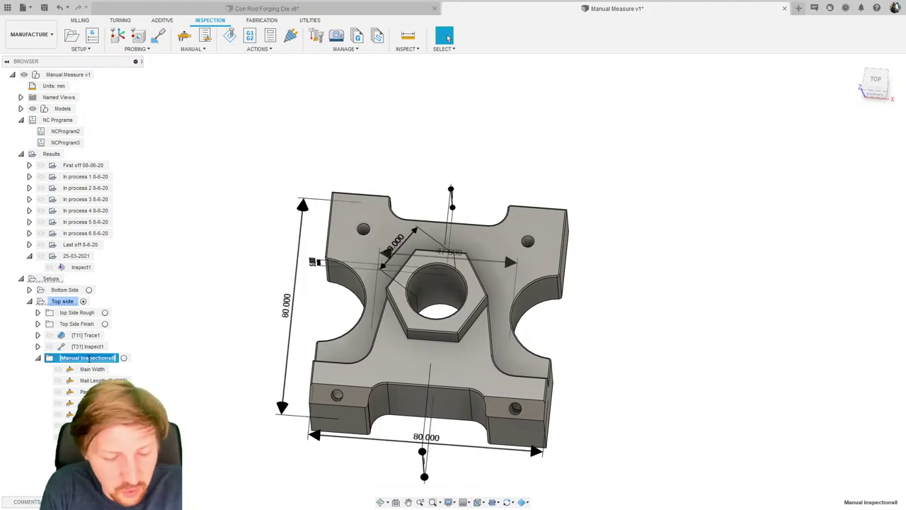
text(First)
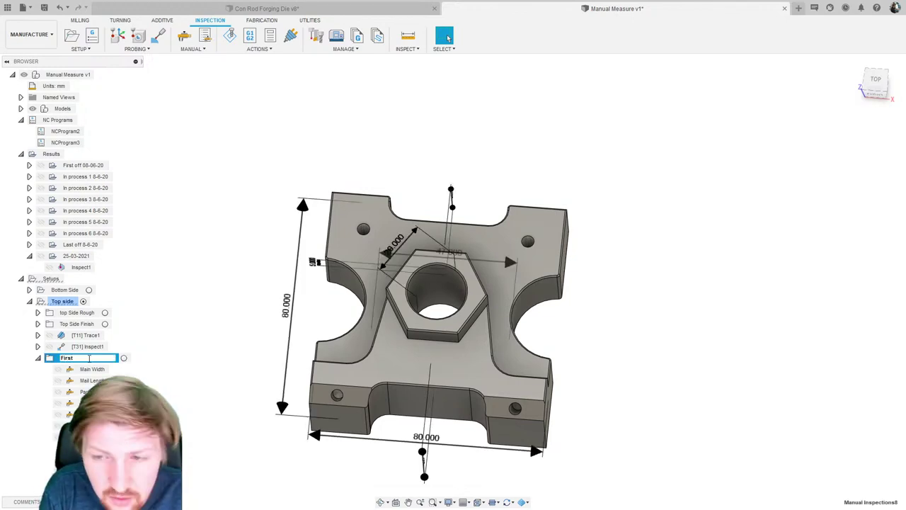
text( off)
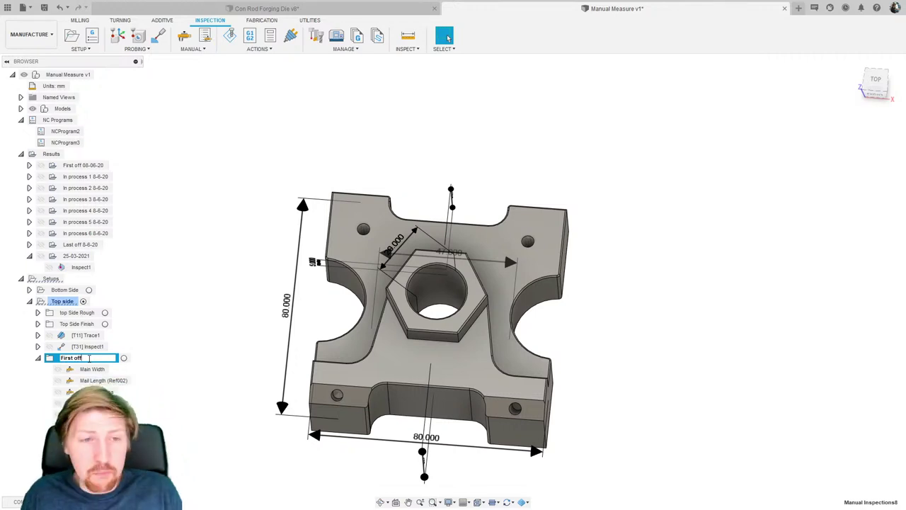
click(179, 358)
- Duplicate the First off inspection group within the Top side setup
click(71, 357)
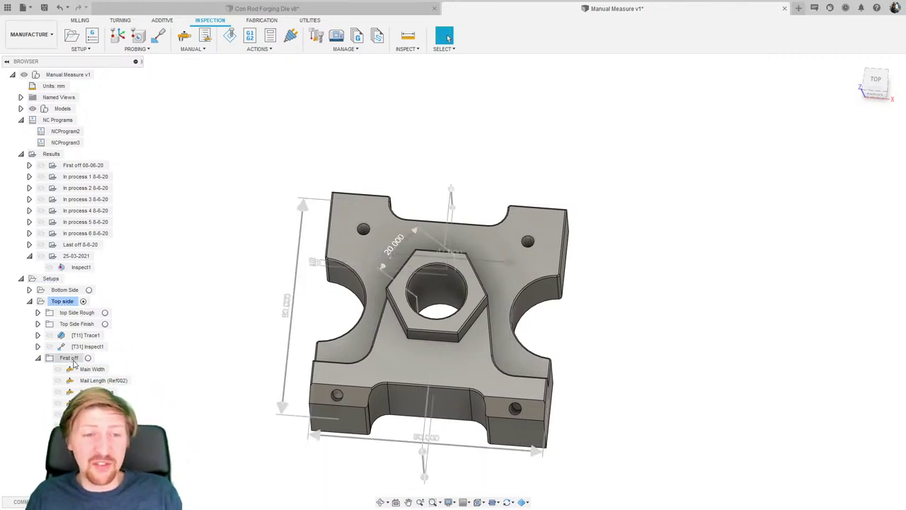
right_click(74, 358)
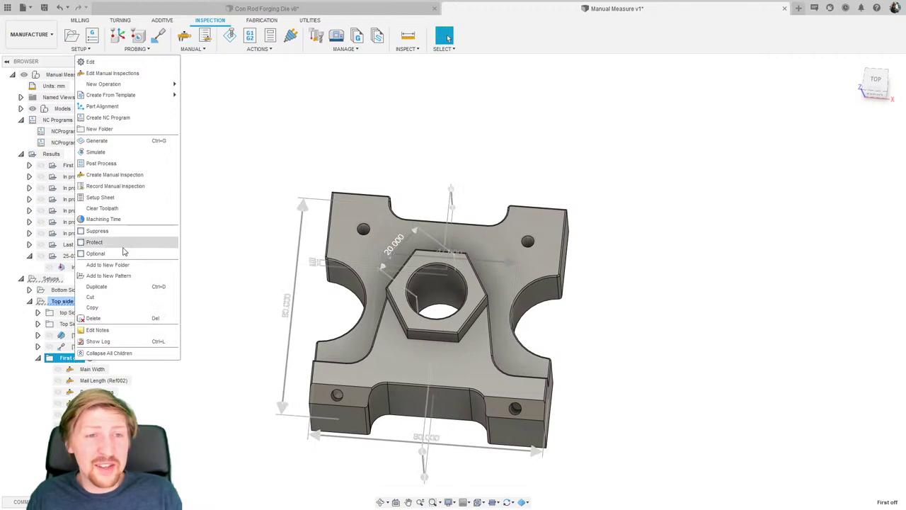
click(97, 287)
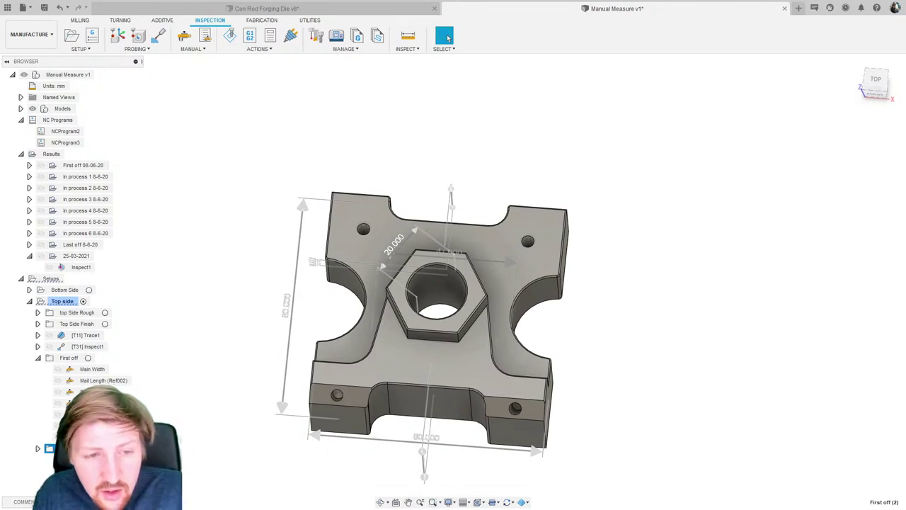
scroll(36, 449, down, 2)
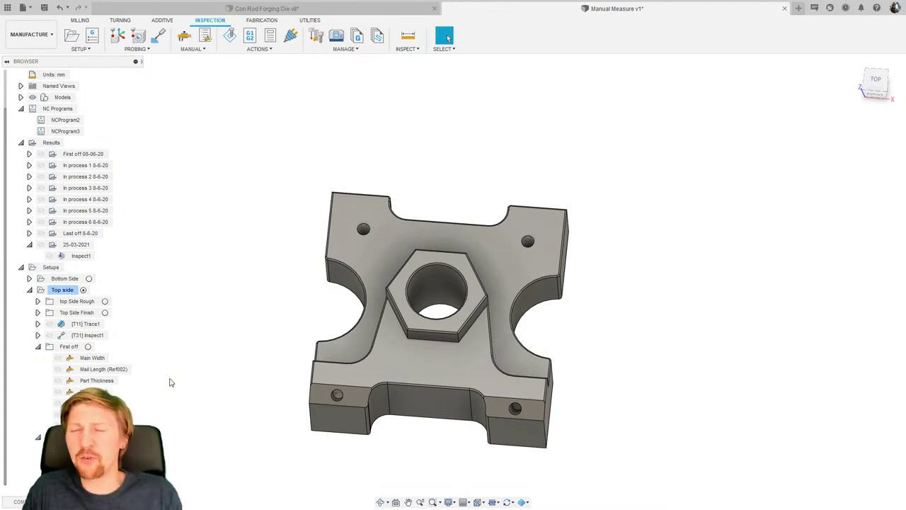
- Start recording the First off manual inspection with measured values of 80.35 mm for Main Width, 80.27 mm for Mail Length and 27.57 mm for Part Thickness
right_click(68, 347)
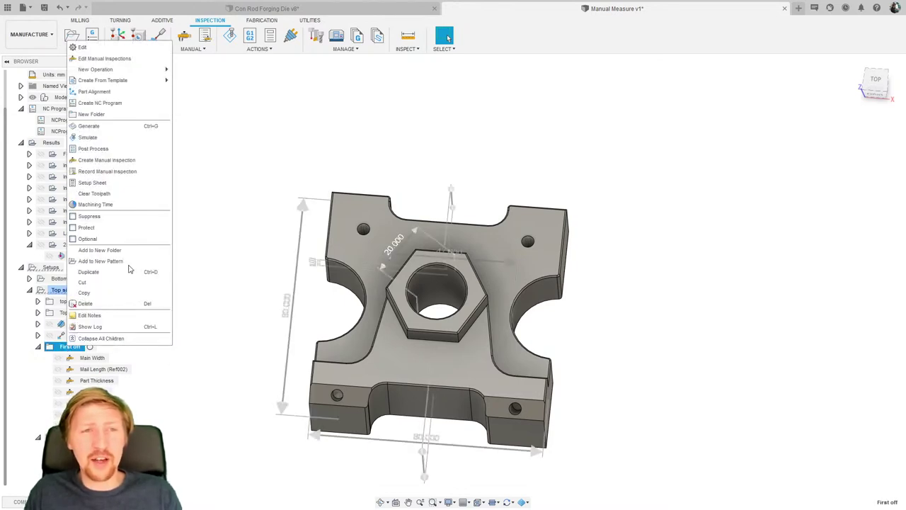
click(108, 173)
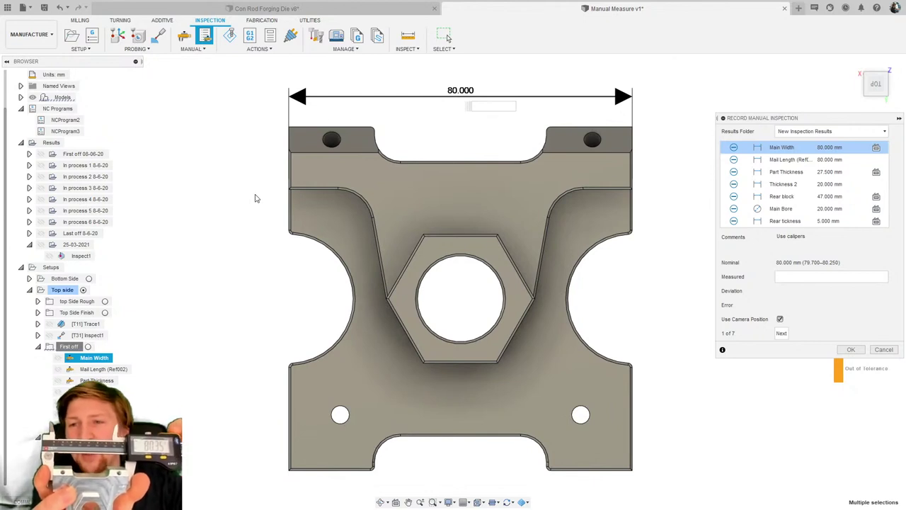
text(80.35)
key(Return)
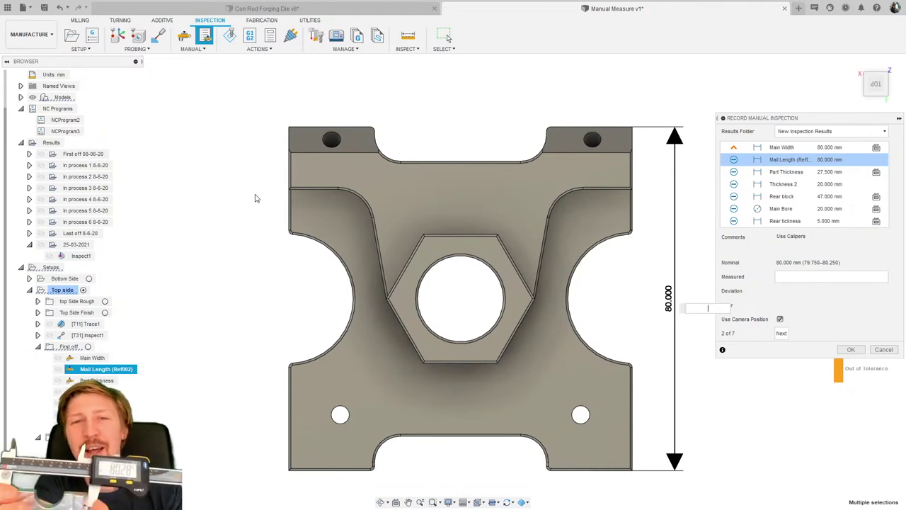
text(80.26)
key(Return)
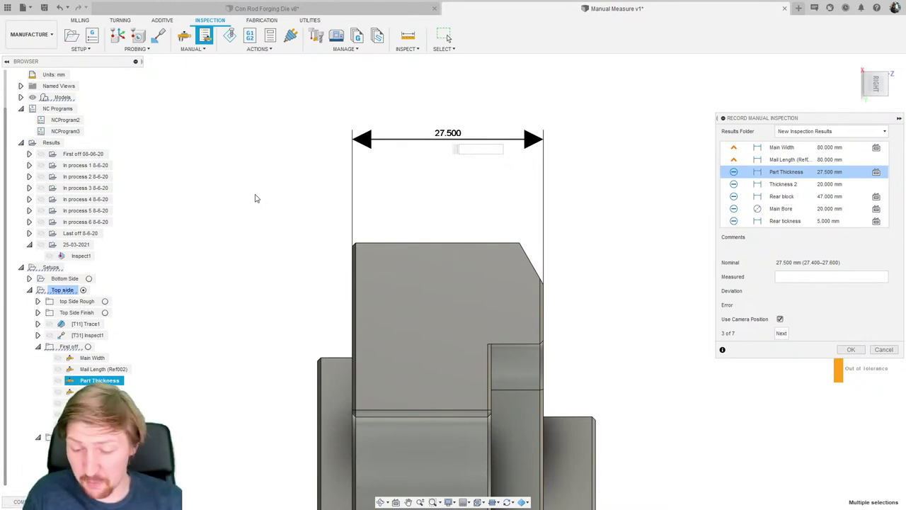
text(27.57)
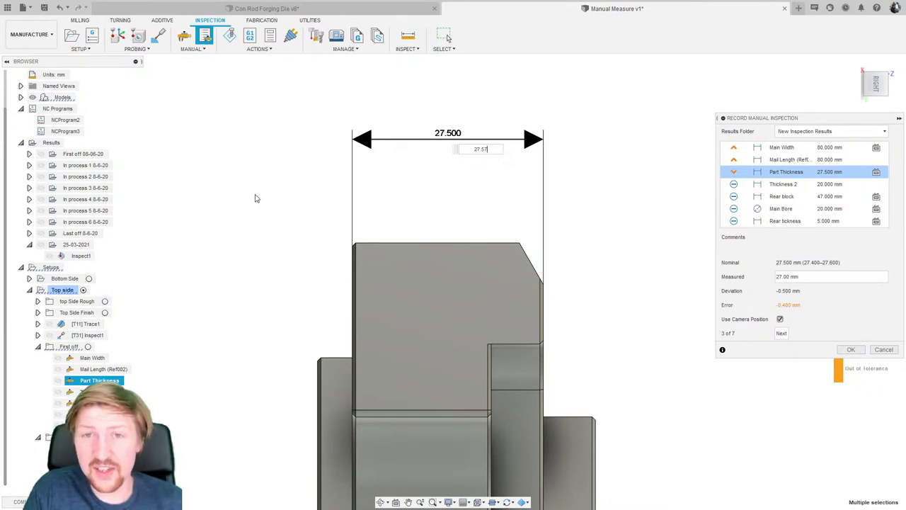
key(Return)
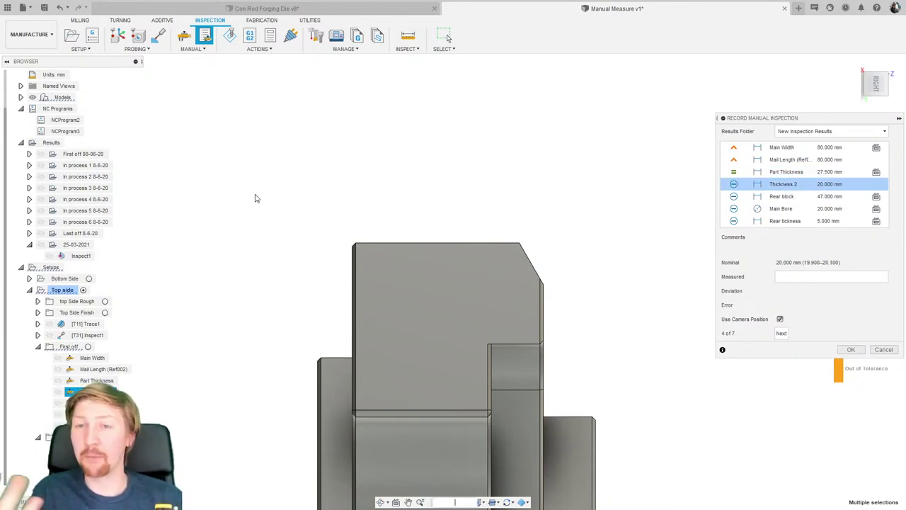
- Record measured values of 20.132 mm for Thickness 2 and 47.15 mm for Rear block
scroll(300, 201, down, 1)
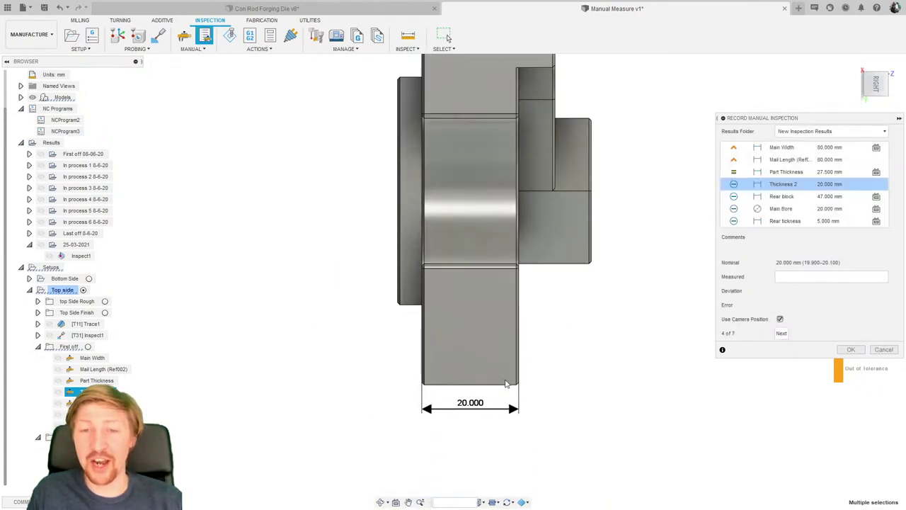
scroll(577, 324, up, 2)
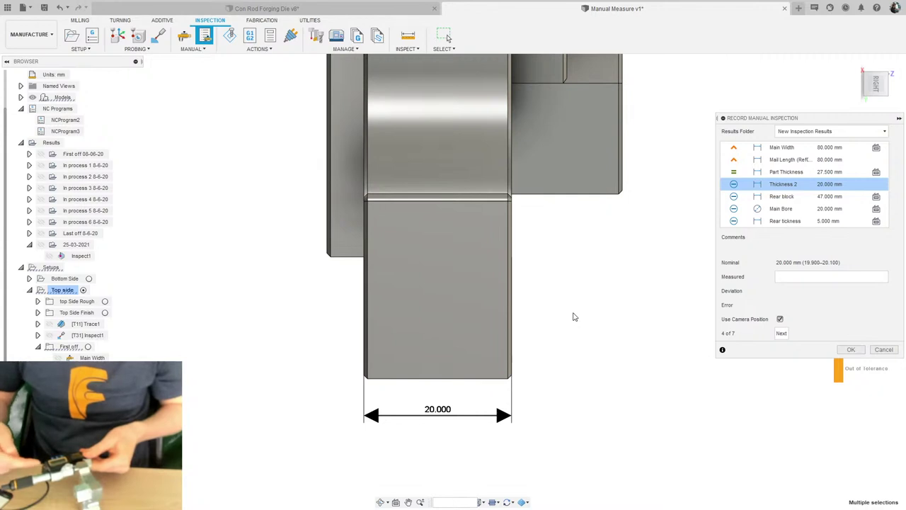
key(Return)
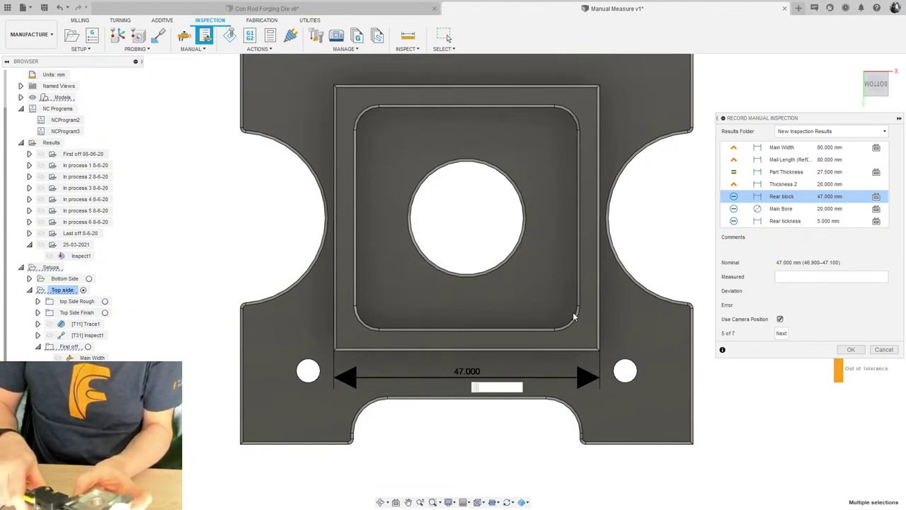
key(Return)
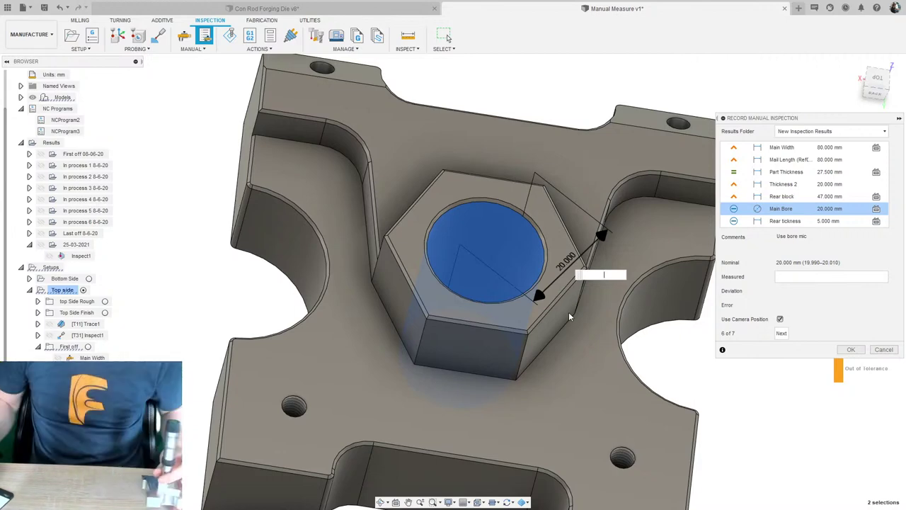
- Record measured values of 20.02 mm for Main Bore and 5.16 mm for Rear tickness, and finish recording the inspection
text(20.02)
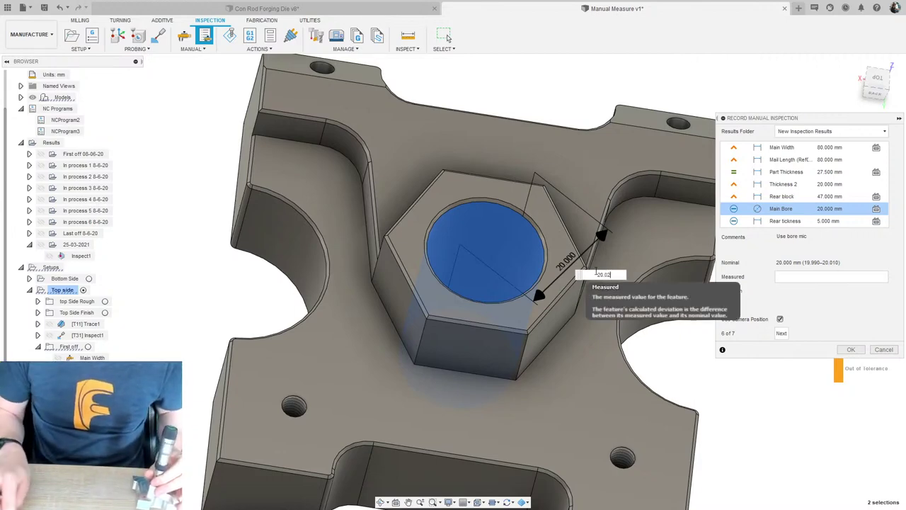
key(Return)
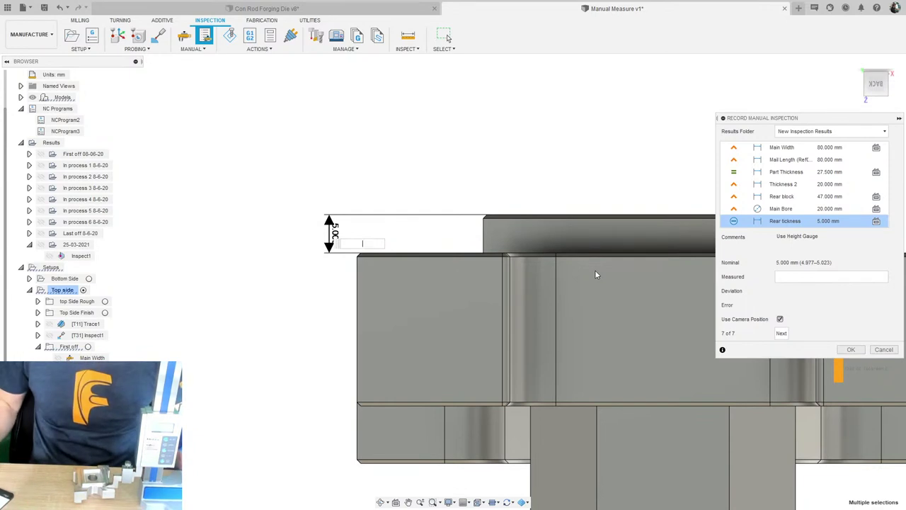
click(785, 279)
text(5.16)
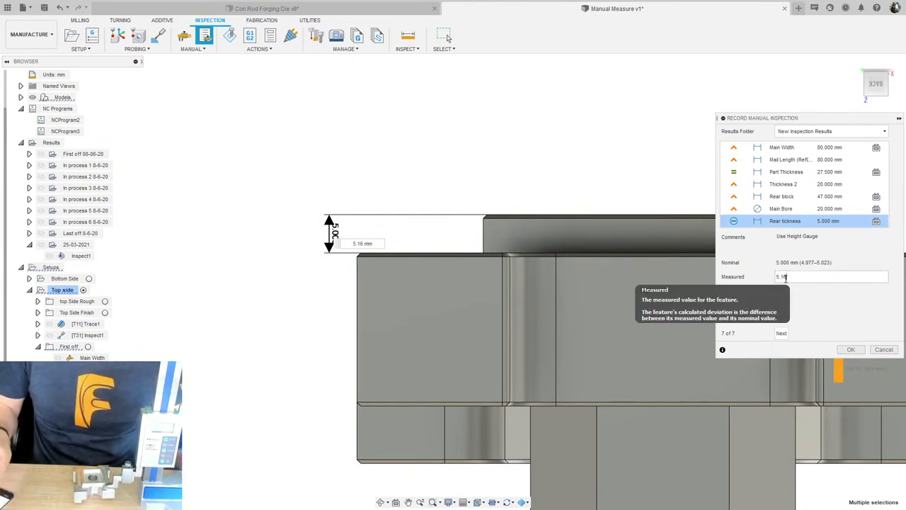
key(Return)
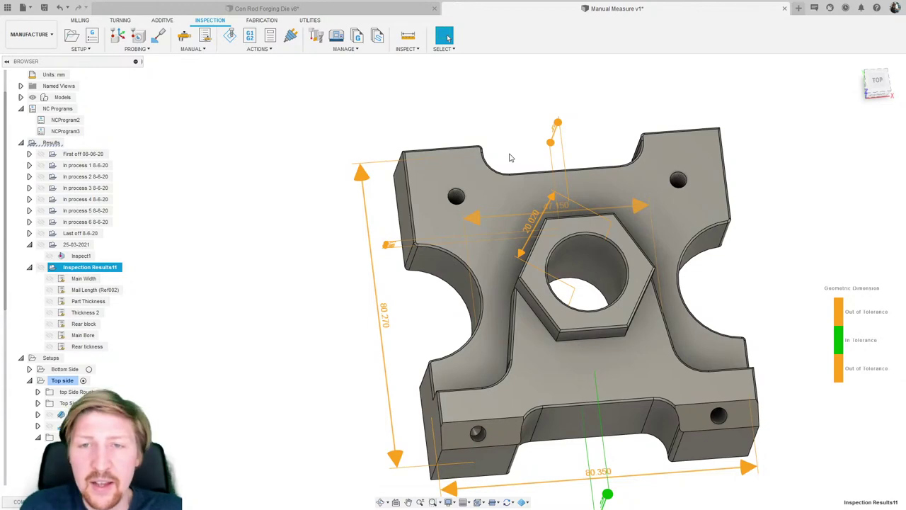
- Move the Inspect1 surface inspection result from the 25-03-2021 results folder into Inspection Results11
shift+middle_drag(510, 158, 529, 213)
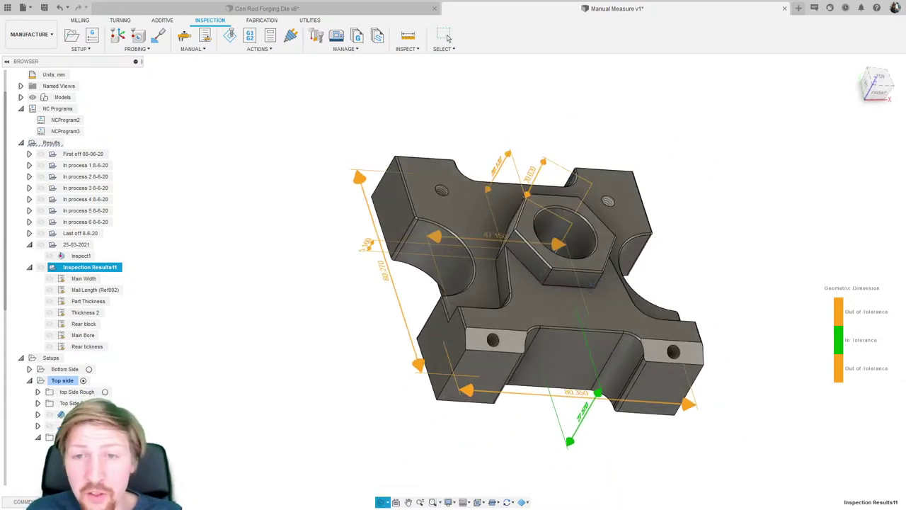
shift+middle_drag(448, 38, 559, 350)
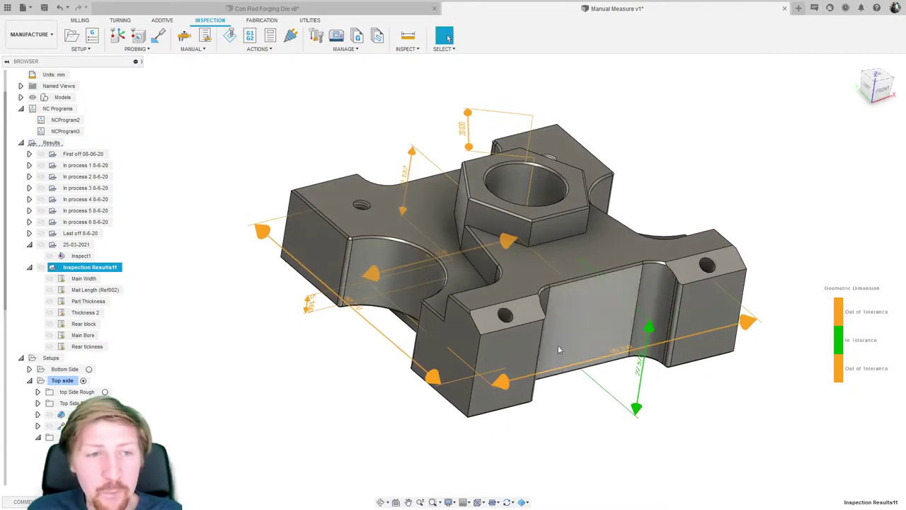
click(81, 257)
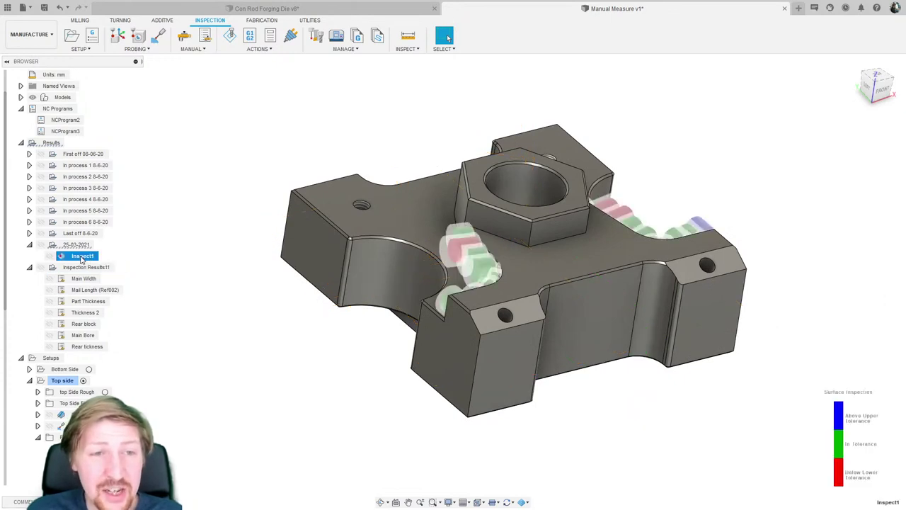
drag(81, 258, 84, 270)
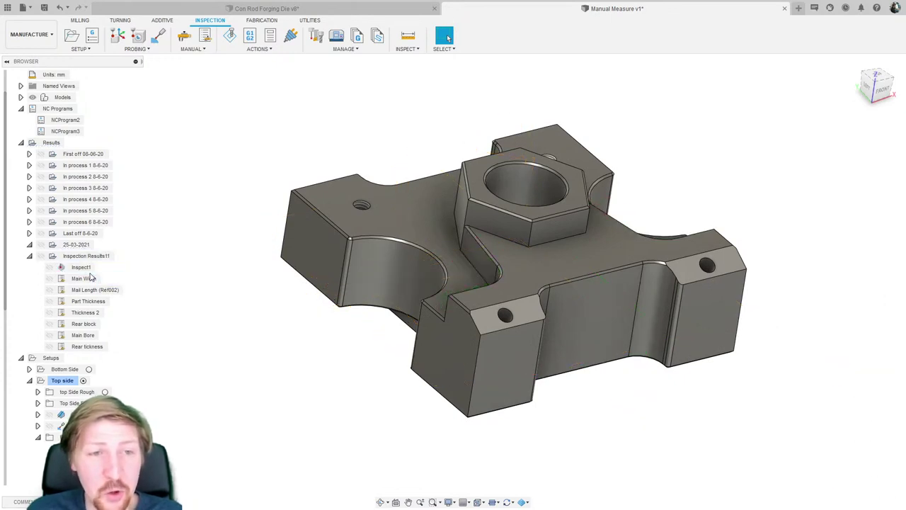
- Examine the combined manual and surface results of Inspection Results11 on the part from several angles
click(85, 255)
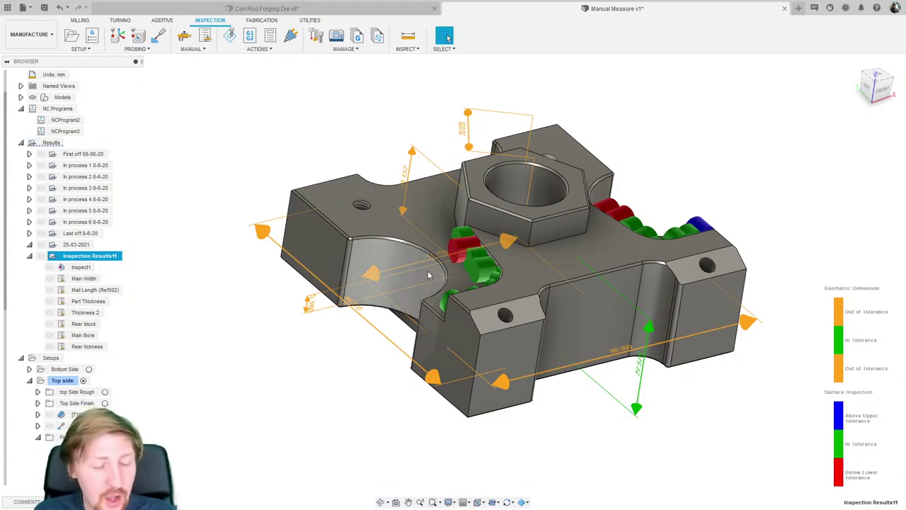
shift+middle_drag(473, 245, 519, 326)
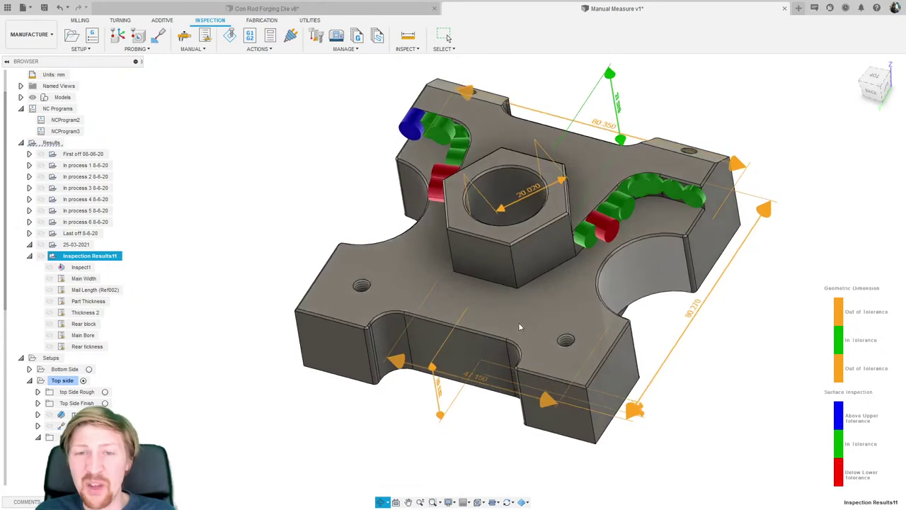
click(222, 257)
key(Escape)
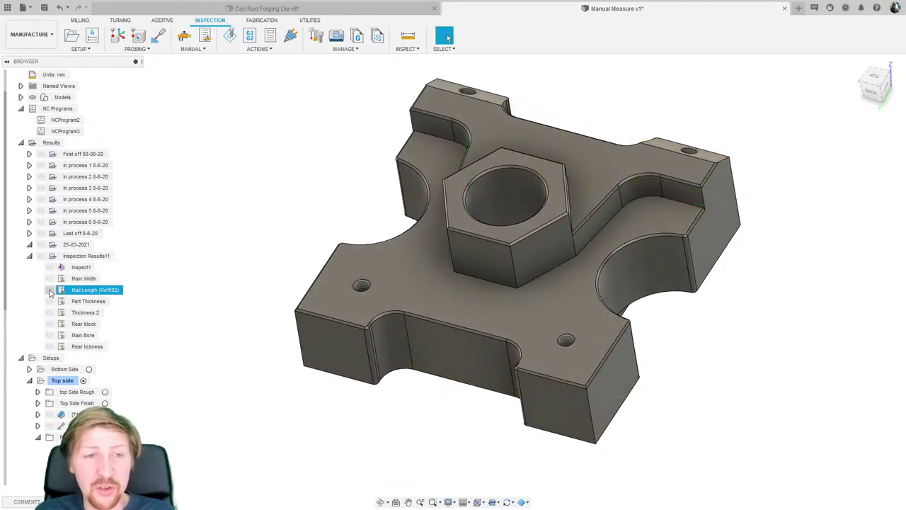
shift+middle_drag(453, 283, 214, 275)
click(116, 261)
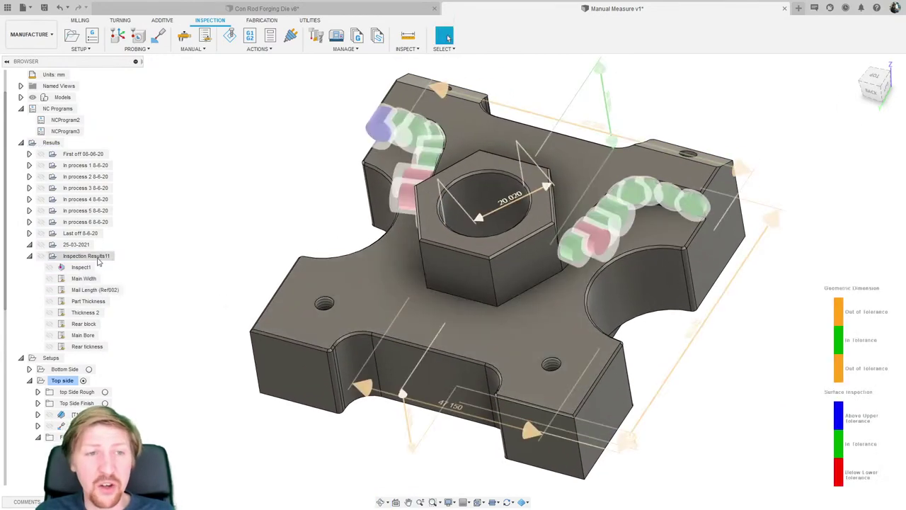
shift+middle_drag(296, 239, 447, 411)
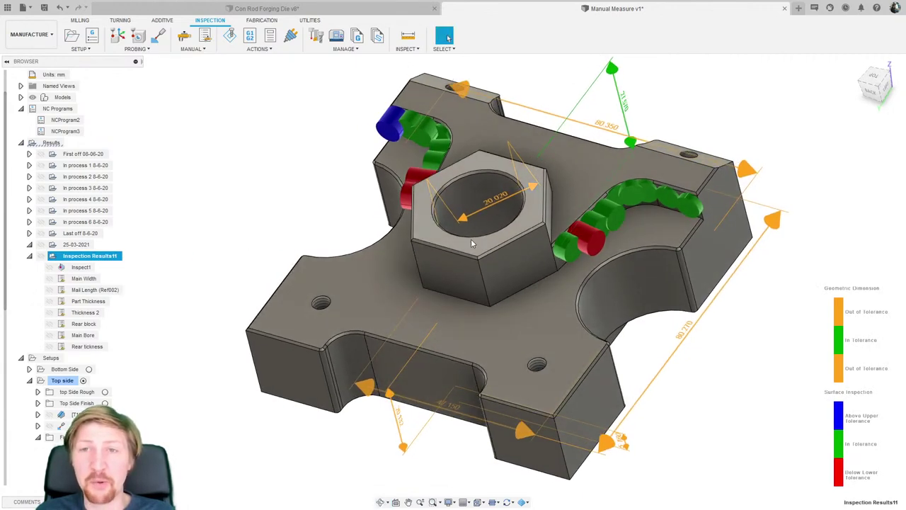
click(100, 261)
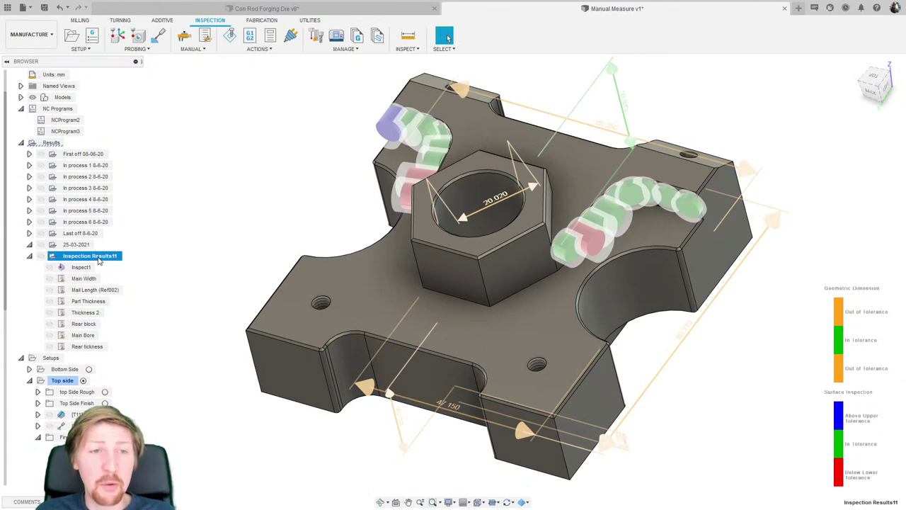
- Save a PDF inspection report of Inspection Results11 to Probing Demos > Standard Demos, with a copy on the computer
right_click(99, 261)
click(132, 290)
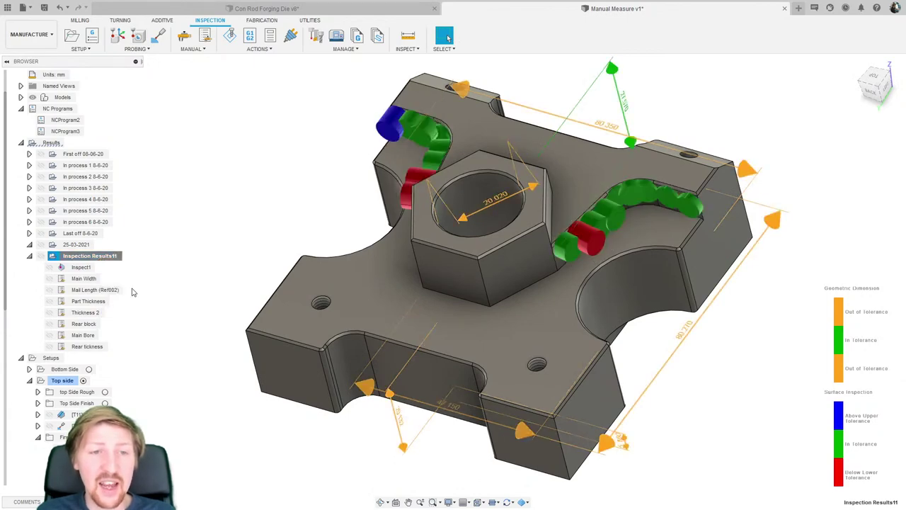
click(294, 223)
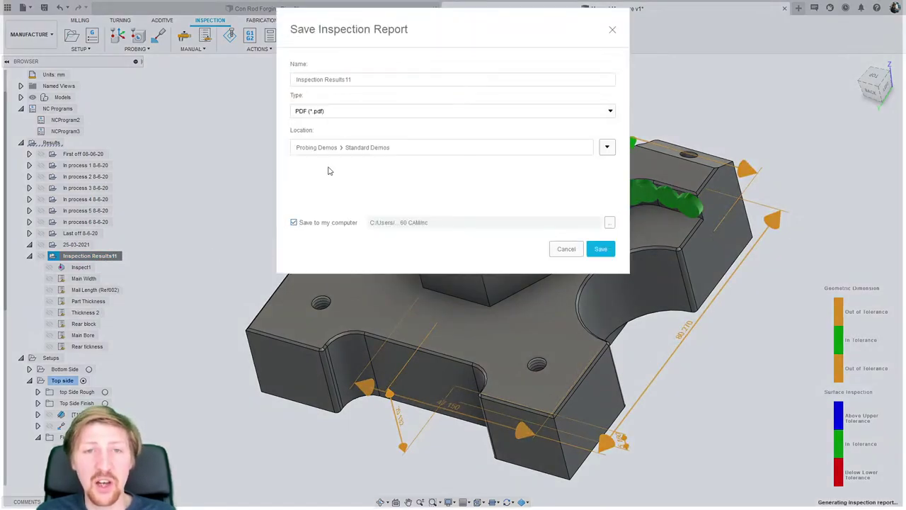
click(600, 251)
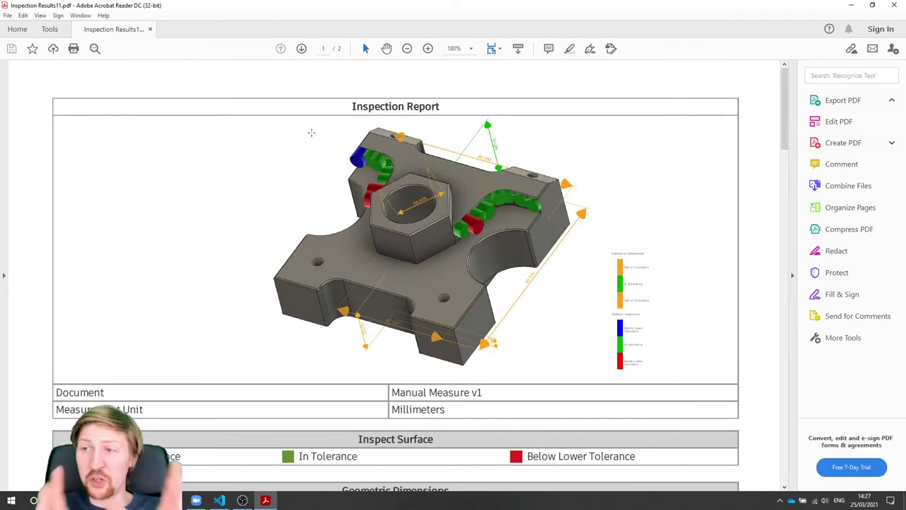
- Read through the PDF report's part image, Inspect1 point table and Features table, and return to the Manual Measure model in Fusion 360
click(317, 158)
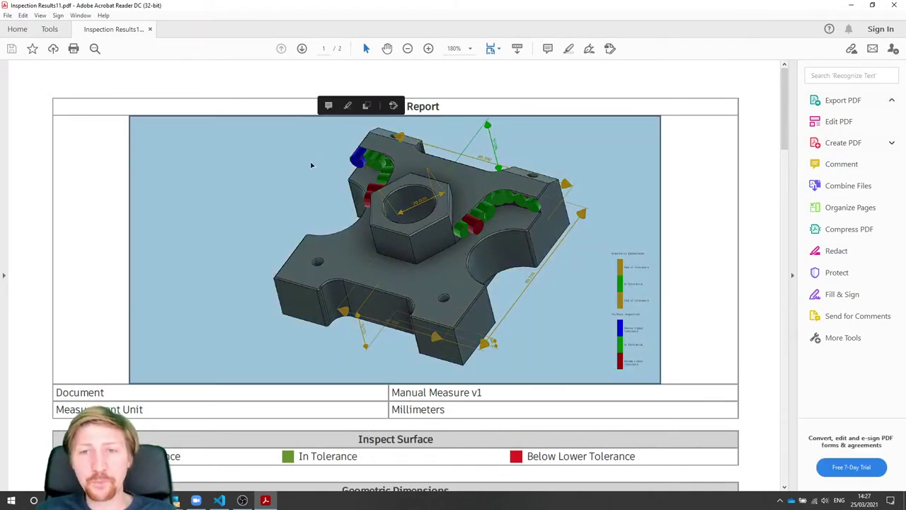
click(684, 111)
scroll(674, 142, down, 7)
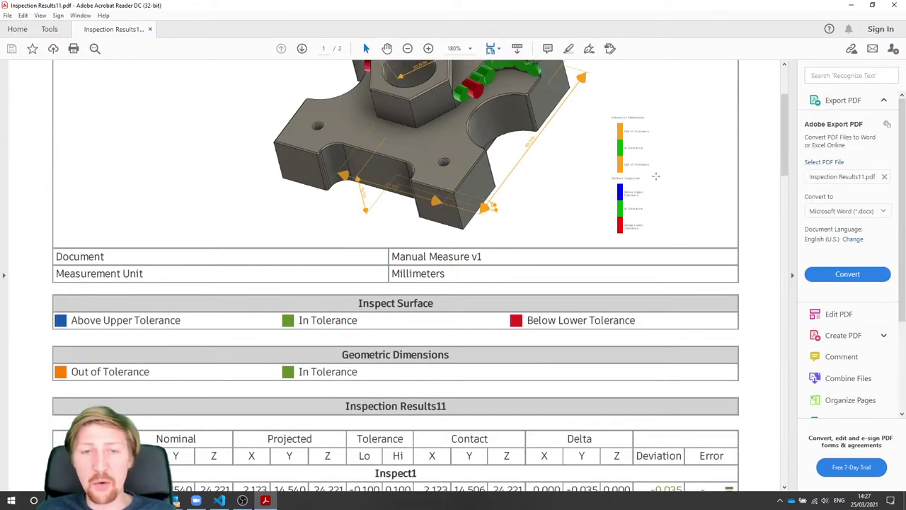
scroll(418, 297, down, 5)
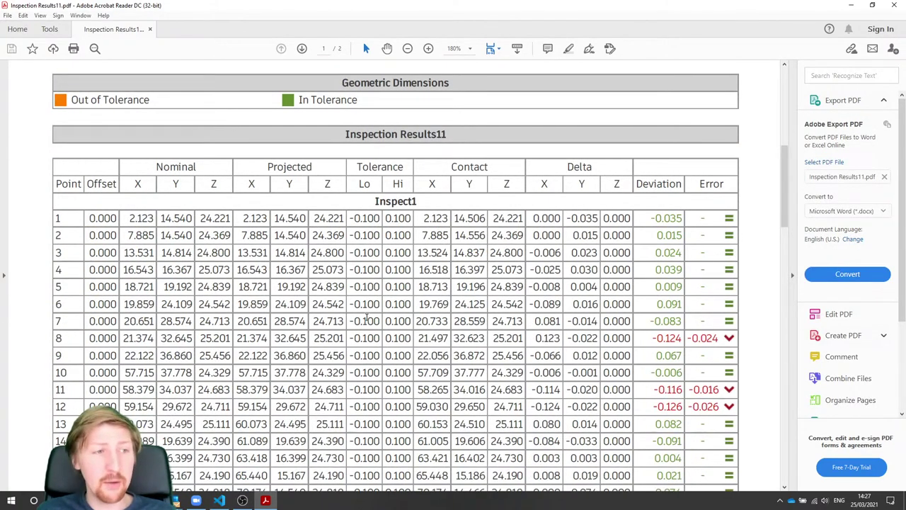
scroll(370, 315, down, 7)
scroll(374, 310, down, 3)
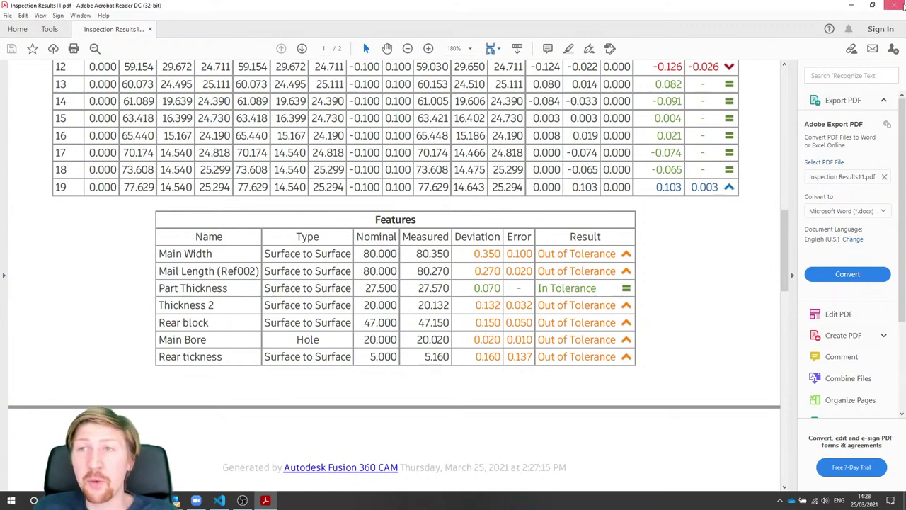
click(853, 7)
click(302, 181)
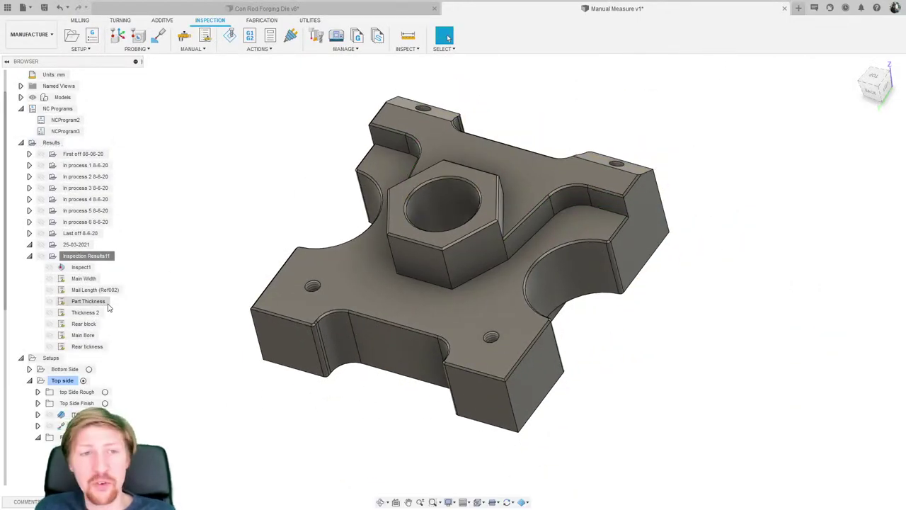
- Display the stored results of First off 08-06-20 and In process 1 8-6-20 on the part
scroll(97, 283, down, 2)
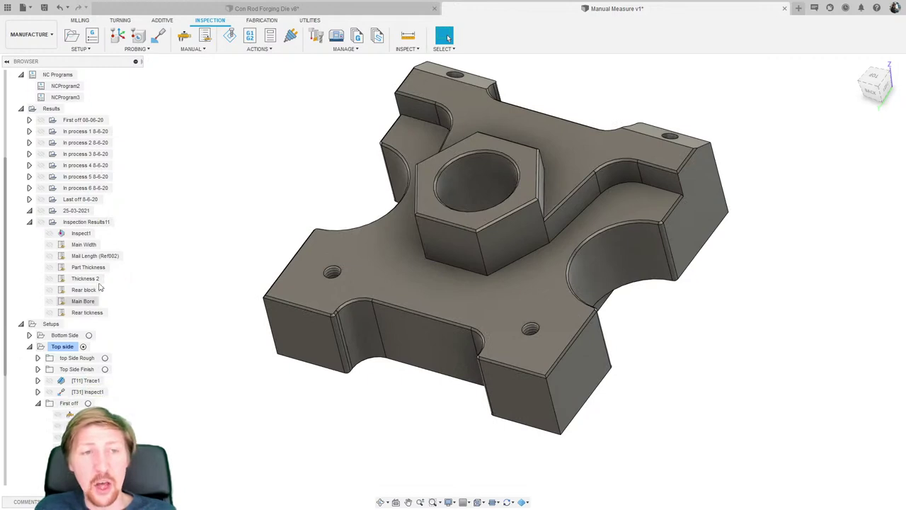
scroll(91, 222, up, 3)
click(83, 165)
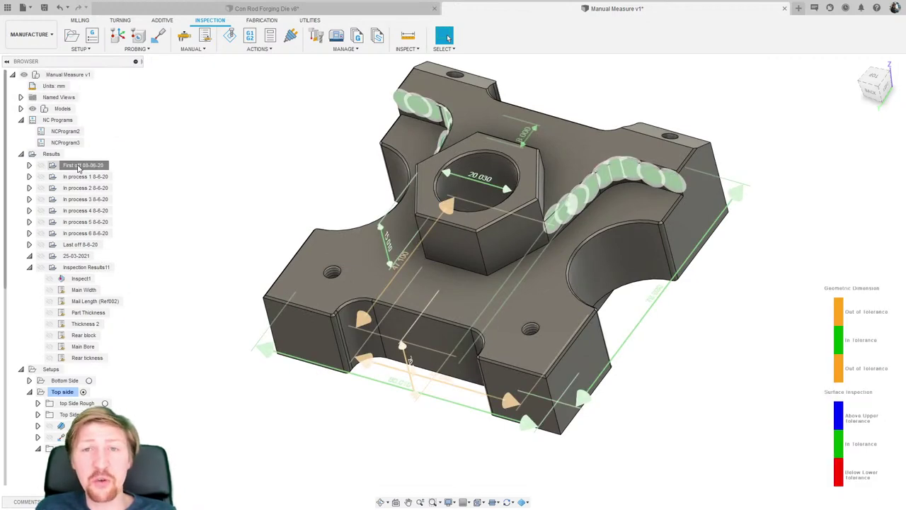
click(78, 177)
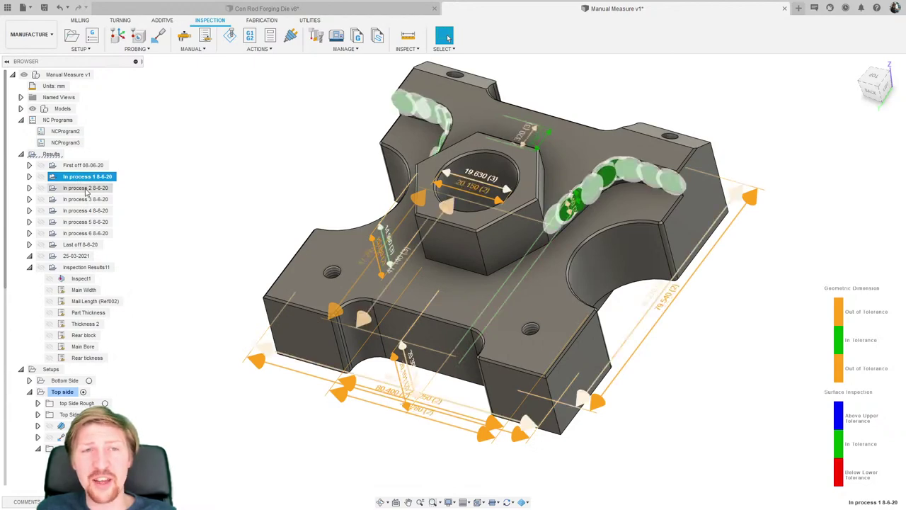
- Compare the stored results on the part one at a time, from In process 1 8-6-20 through Last off 8-6-20
click(84, 188)
click(168, 255)
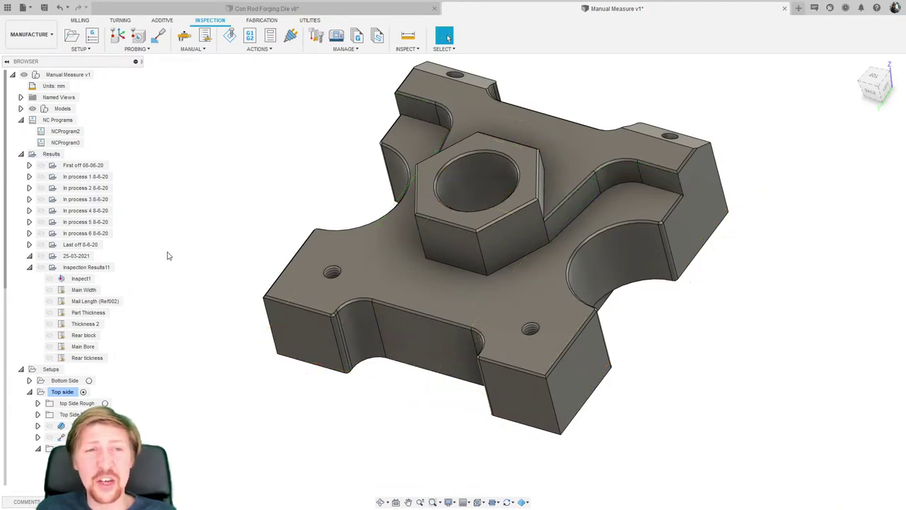
mouse_move(82, 170)
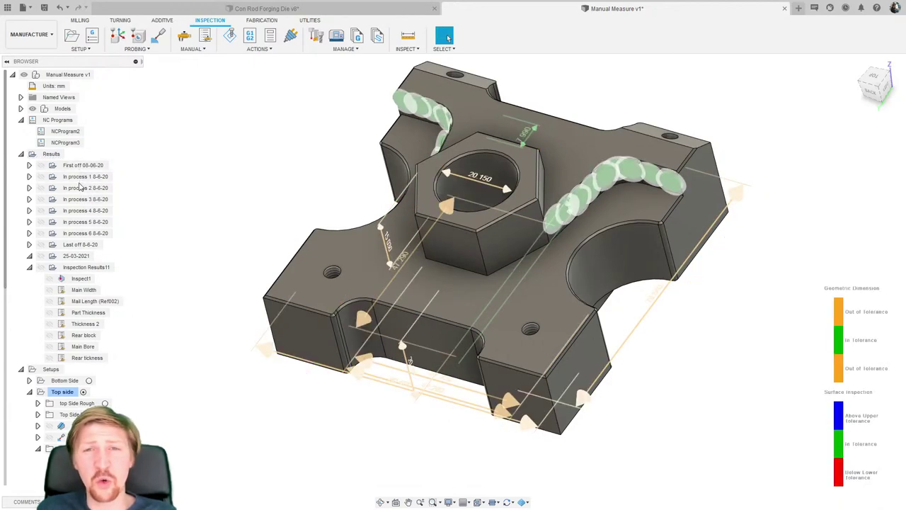
mouse_move(81, 202)
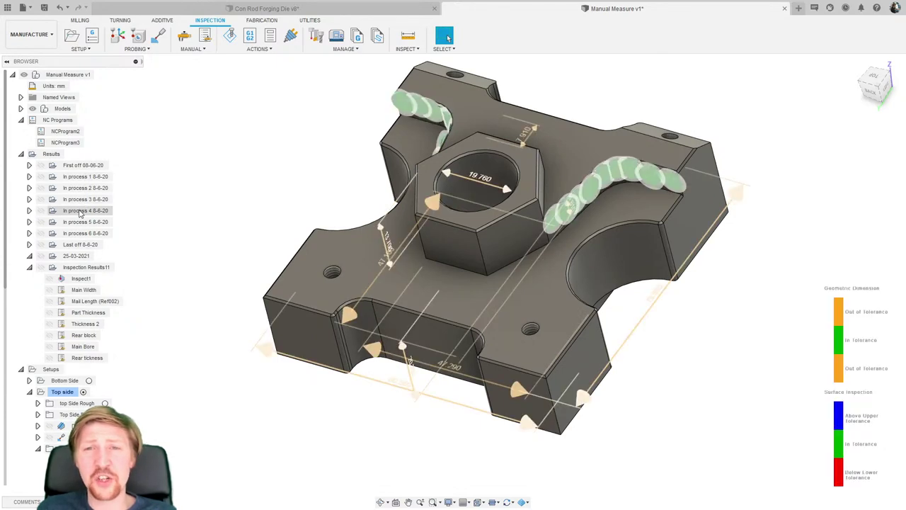
mouse_move(82, 223)
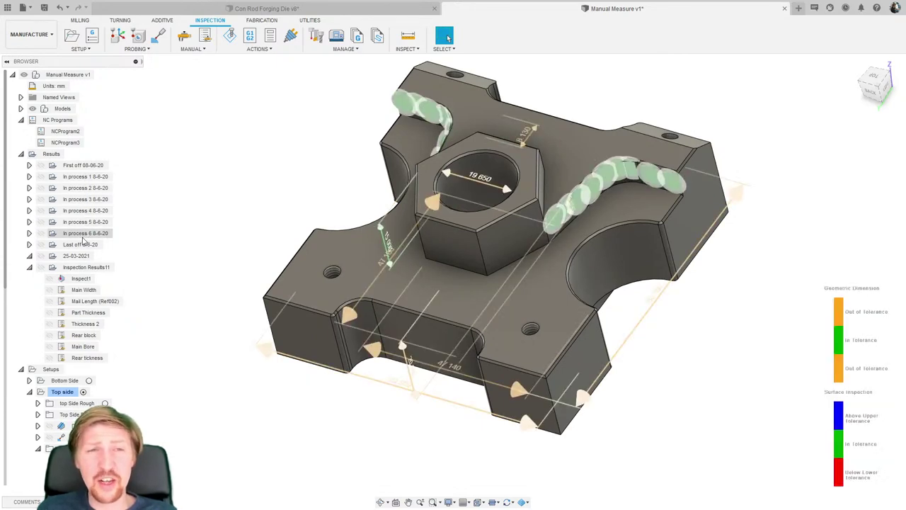
mouse_move(85, 244)
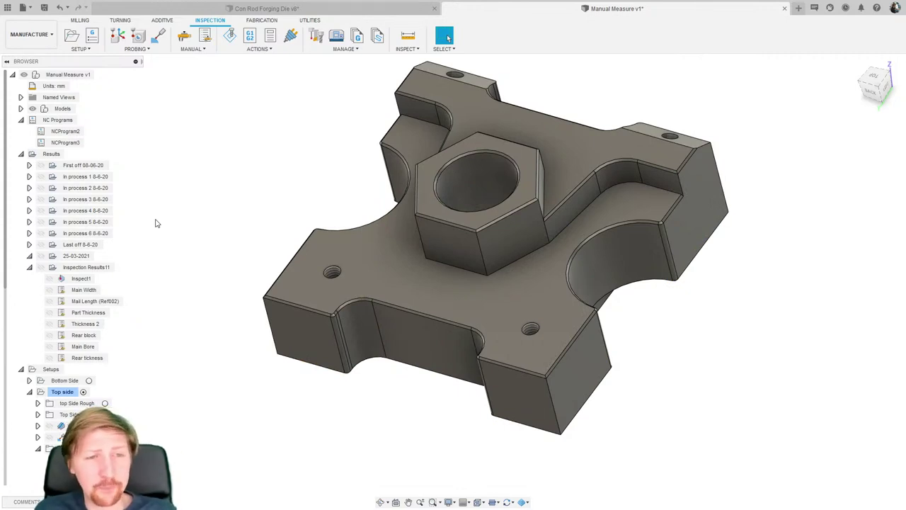
- Start a new manual inspection in the Top side setup and add a Pass/fail check named "M6 holes"
scroll(90, 396, down, 3)
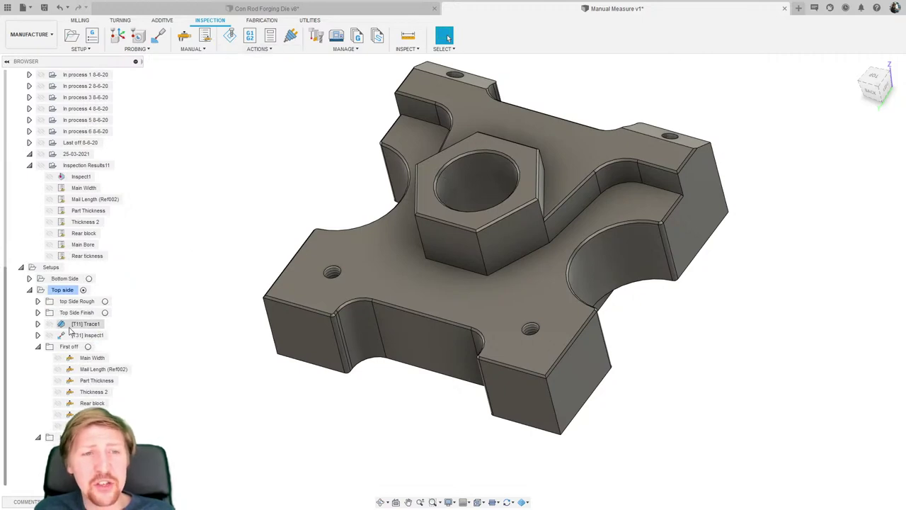
click(84, 290)
click(191, 48)
click(201, 62)
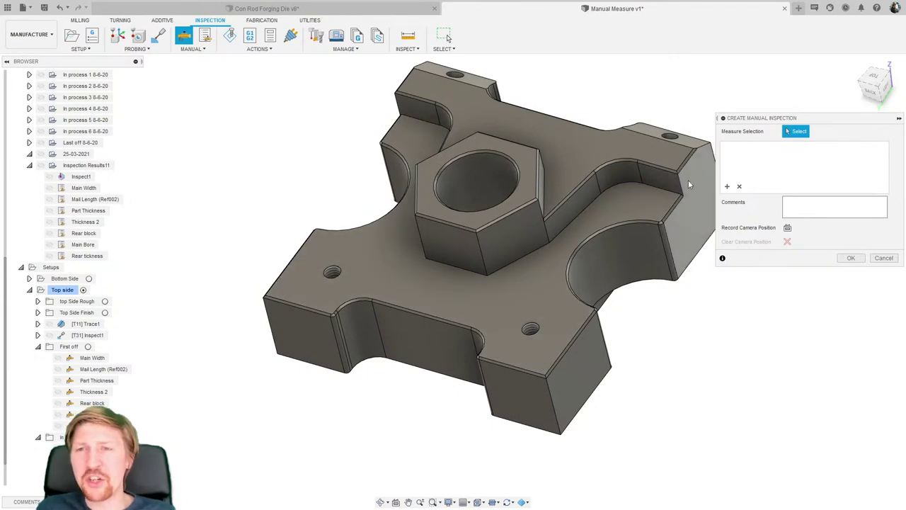
click(726, 186)
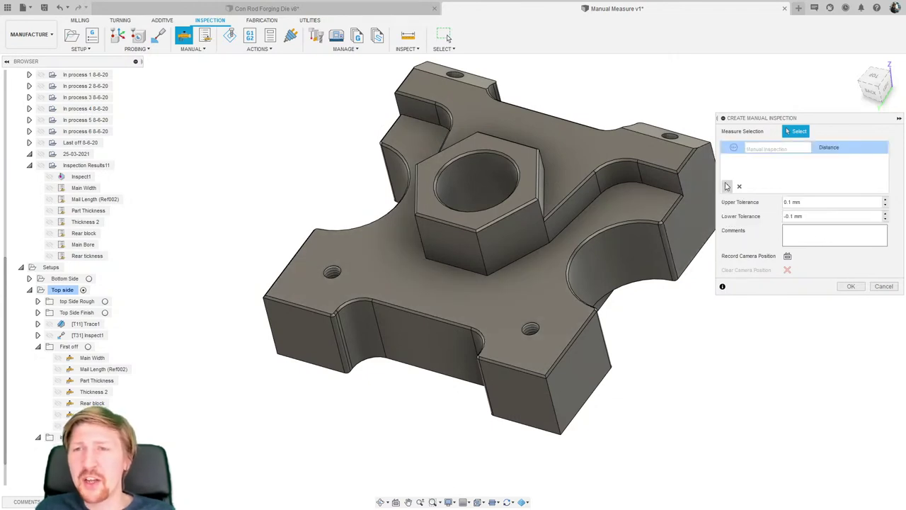
click(830, 149)
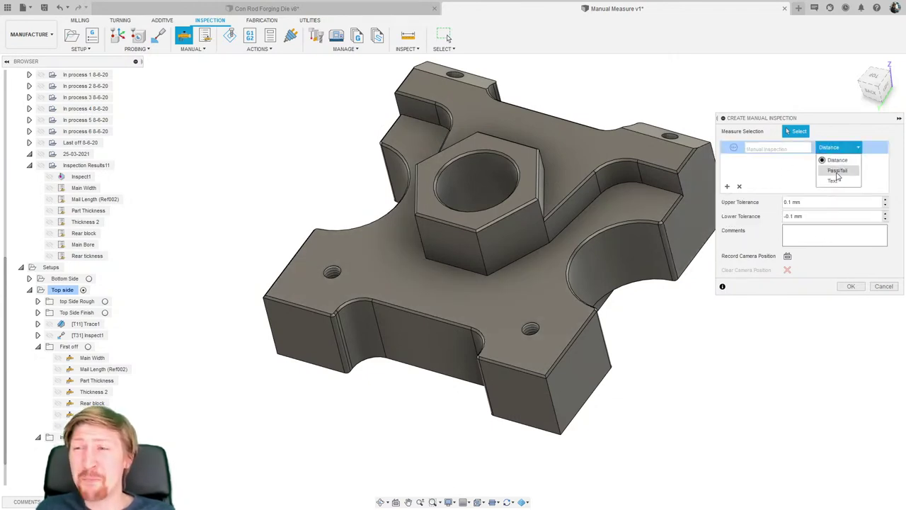
click(837, 173)
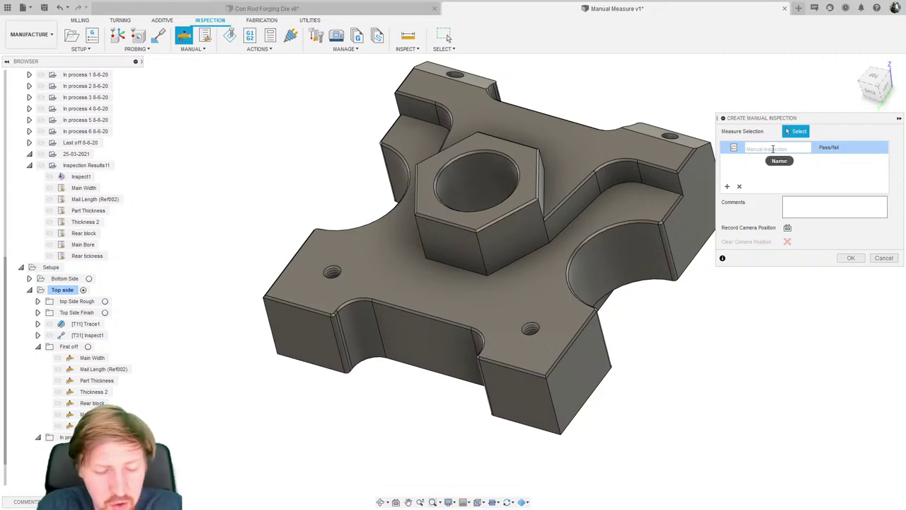
click(773, 148)
text(M6 hole)
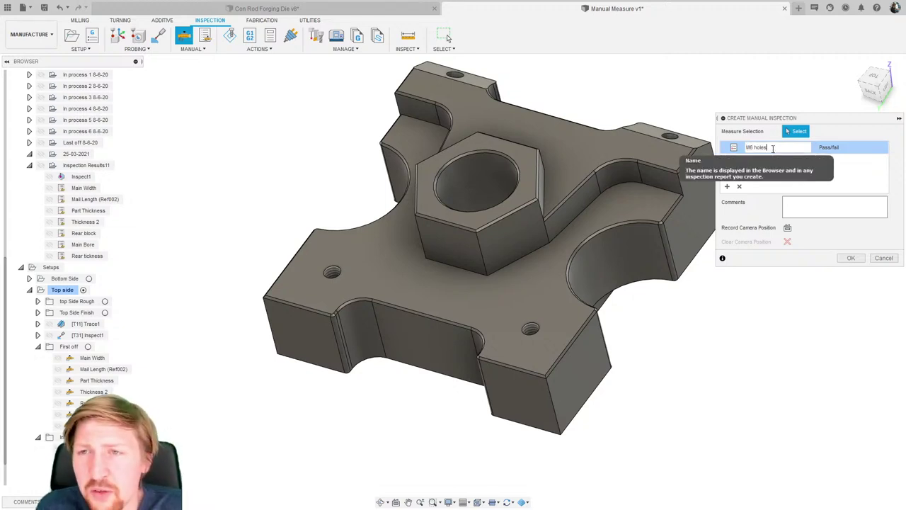
text(s)
- Give the M6 holes check the comment "Use thread gauge to check M6 holes"
click(805, 206)
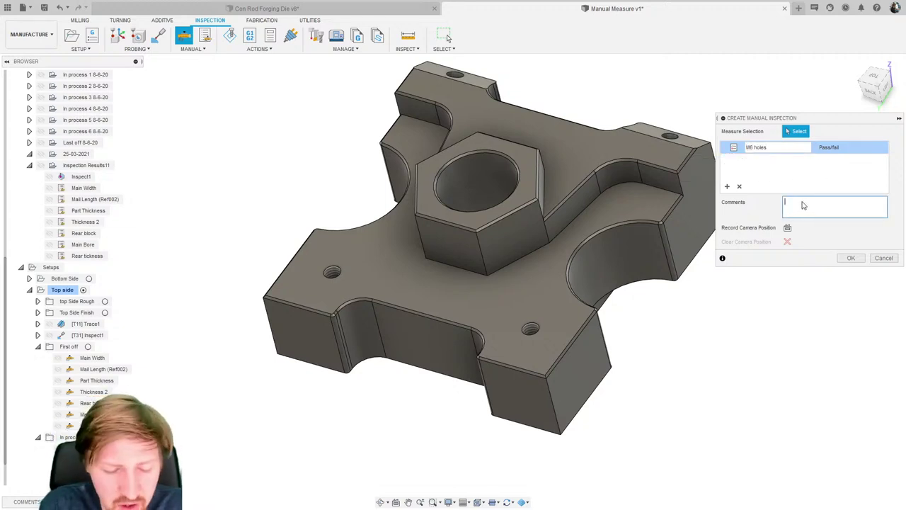
text(Use )
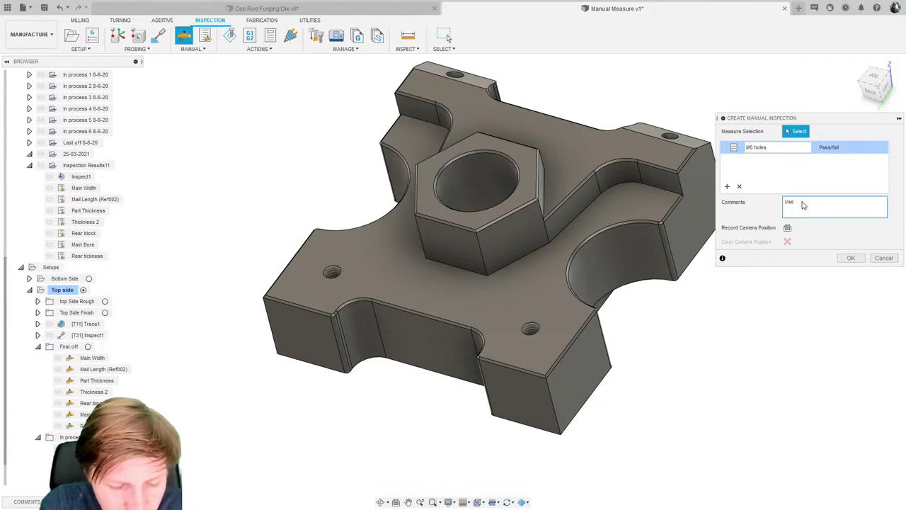
text(thread gau)
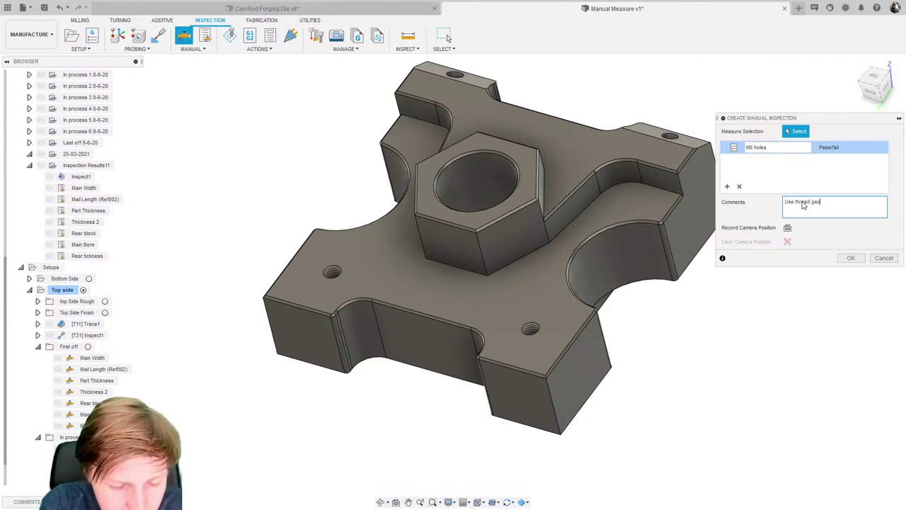
text(ge to check )
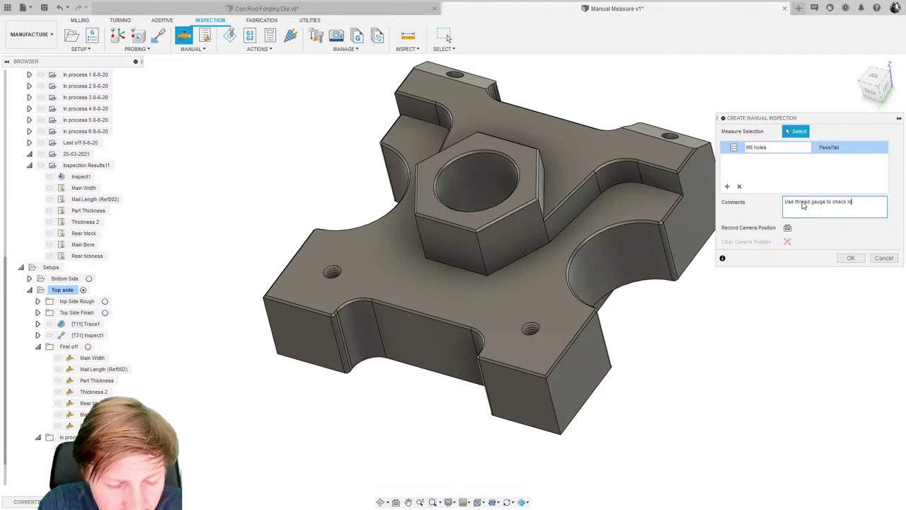
text(m6 holes)
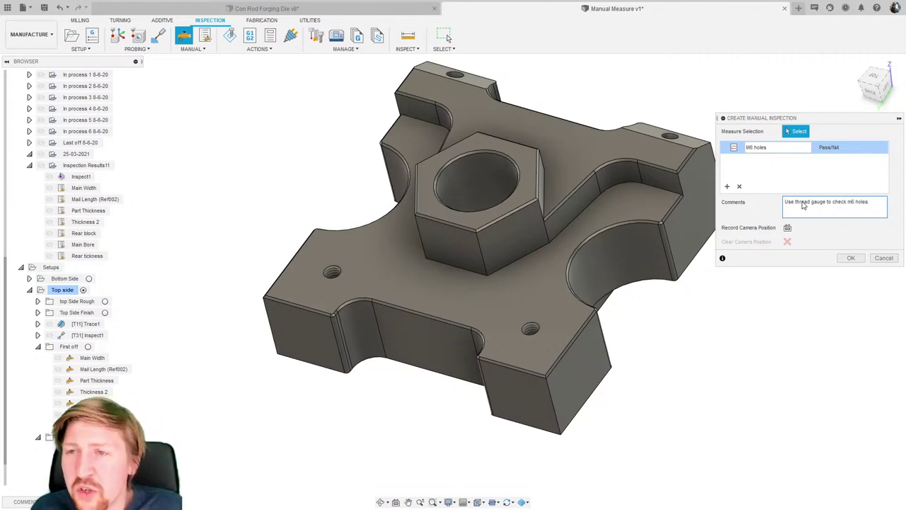
click(853, 205)
key(BackSpace)
text(M)
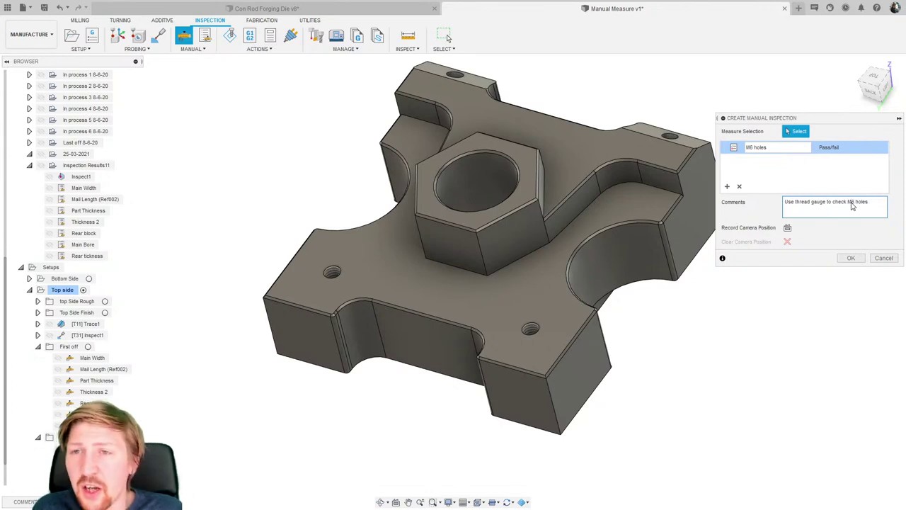
- Add a second Pass/fail check named "Surface finish 5ra" to the manual inspection and open its comment for editing
click(728, 186)
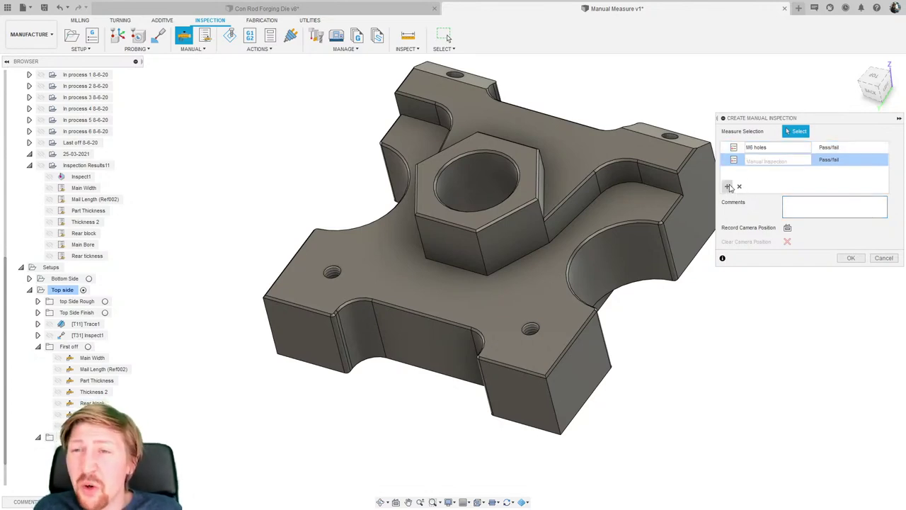
click(831, 160)
click(834, 184)
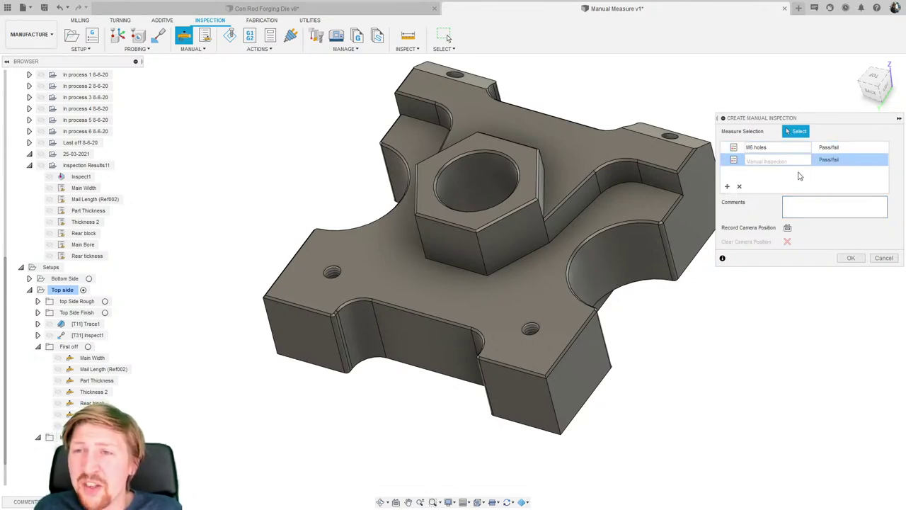
click(785, 160)
text(Surface finish)
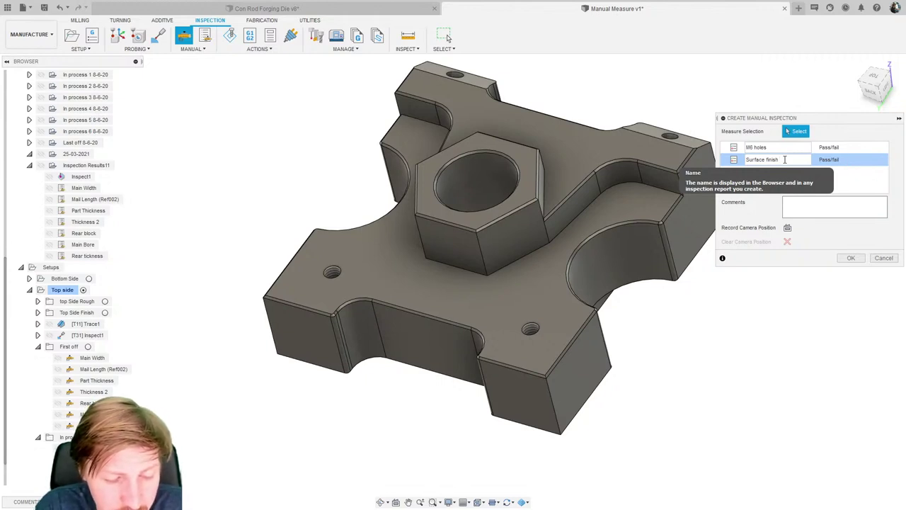
text(Sra)
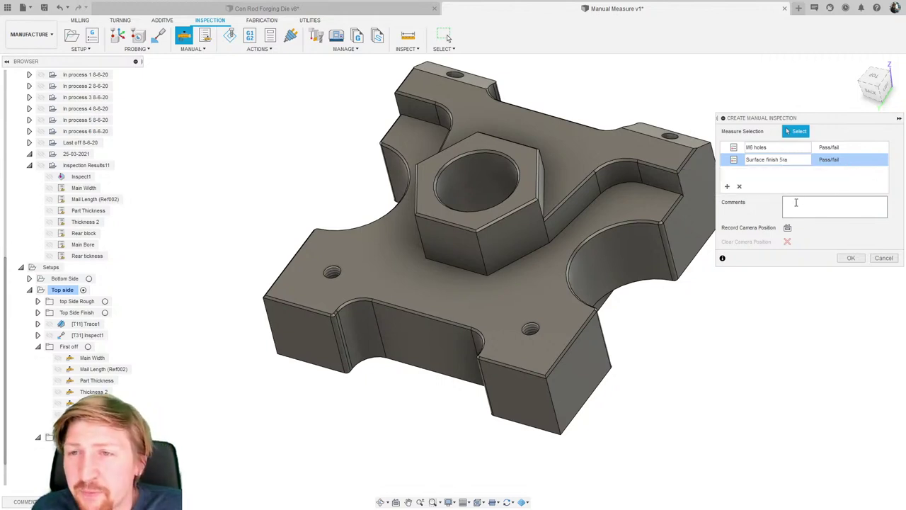
click(796, 203)
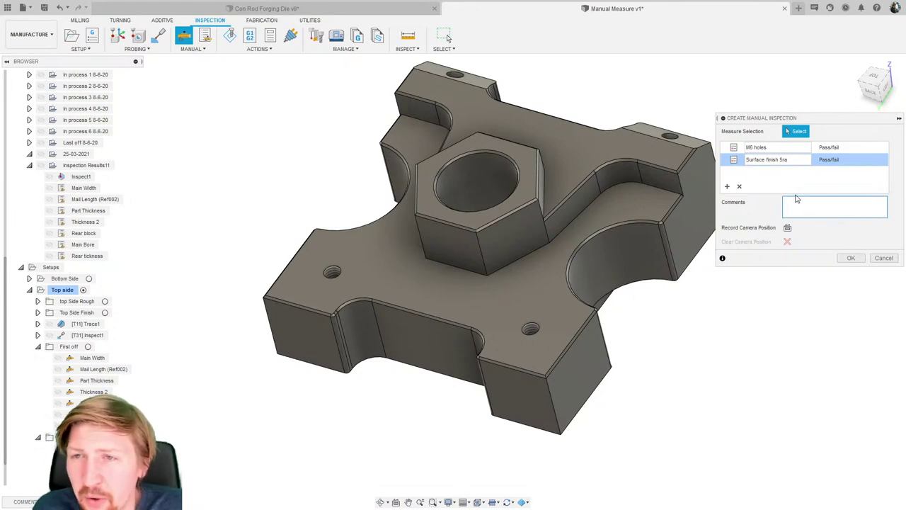